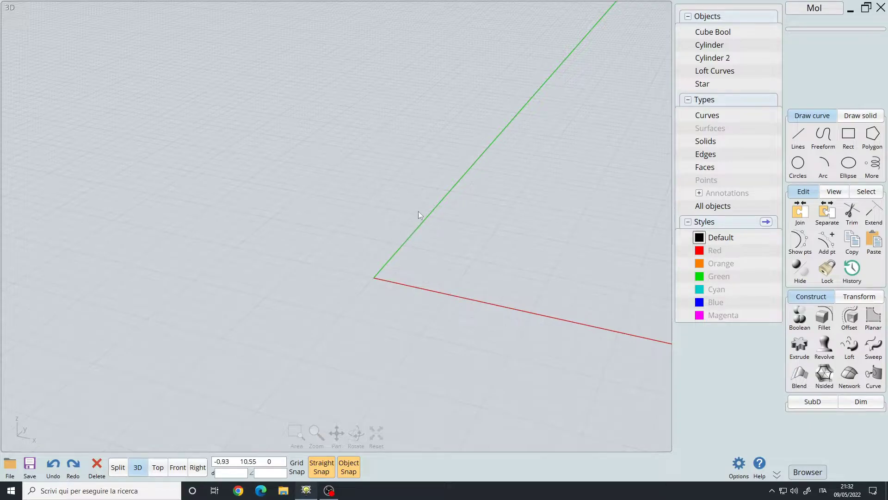
pyautogui.moveTo(439, 244); pyautogui.dragTo(436, 224, button='right')
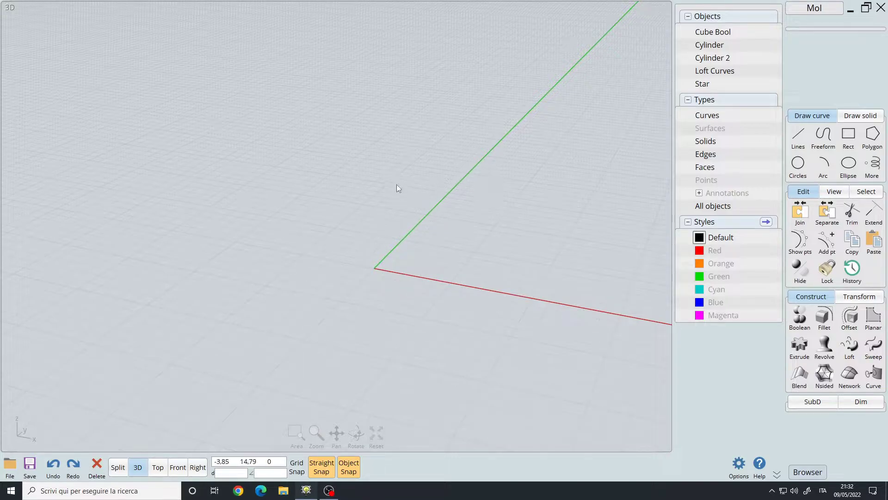
pyautogui.moveTo(452, 266); pyautogui.dragTo(456, 219, button='right')
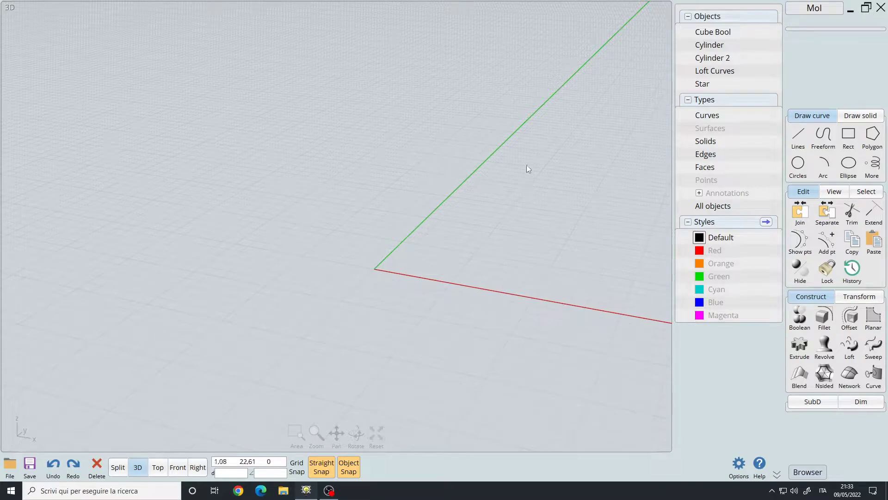
pyautogui.moveTo(491, 192); pyautogui.dragTo(451, 203, button='right')
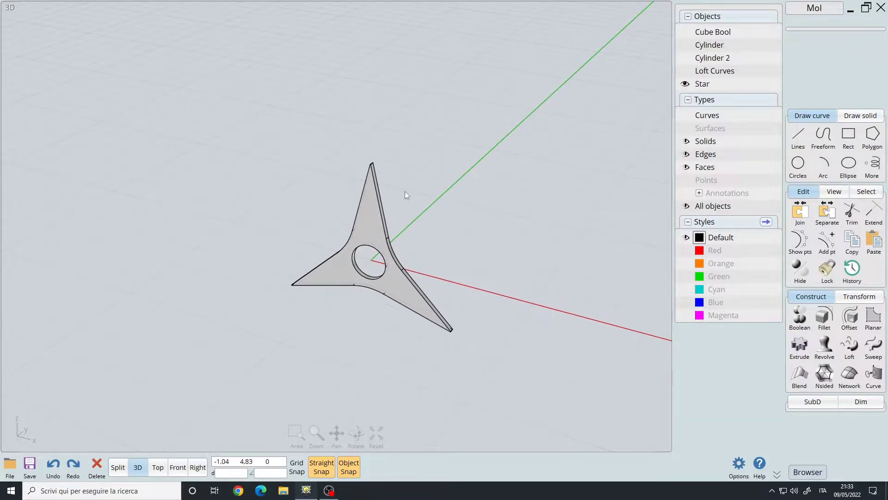
# Select the full outer edge loop of the star's front face and fillet it with a circular 0.03 radius
pyautogui.scroll(3, 404, 190)
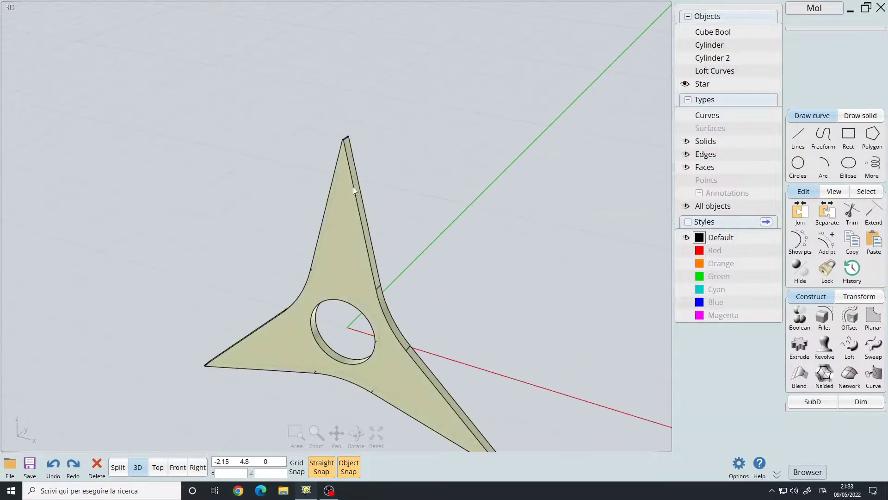
pyautogui.click(348, 172)
pyautogui.click(349, 170)
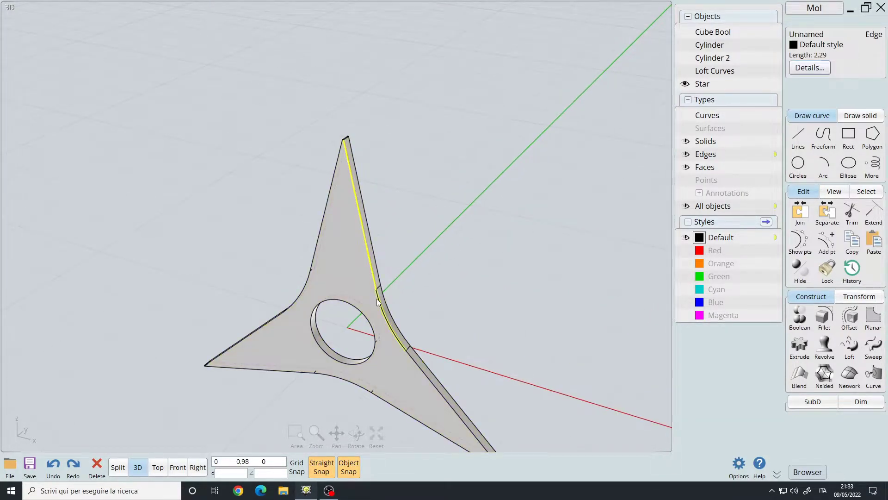
pyautogui.click(376, 298)
pyautogui.doubleClick(376, 303)
pyautogui.moveTo(376, 304); pyautogui.dragTo(380, 199, button='right')
pyautogui.moveTo(379, 101); pyautogui.dragTo(382, 145, button='middle')
pyautogui.scroll(5, 364, 135)
pyautogui.scroll(4, 360, 124)
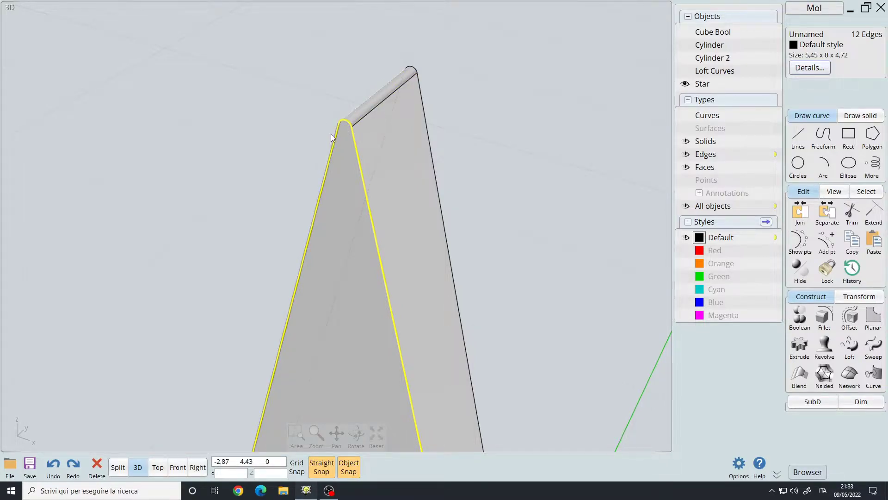
pyautogui.rightClick(520, 165)
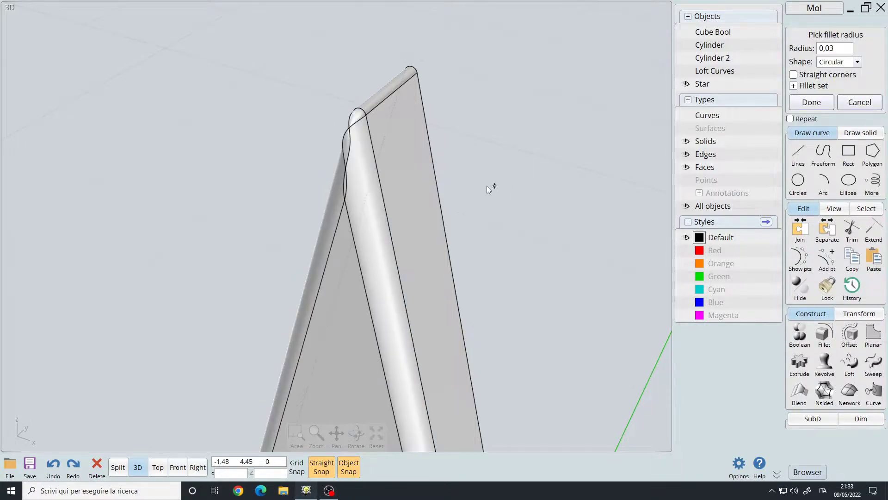
pyautogui.moveTo(390, 172); pyautogui.dragTo(585, 164, button='right')
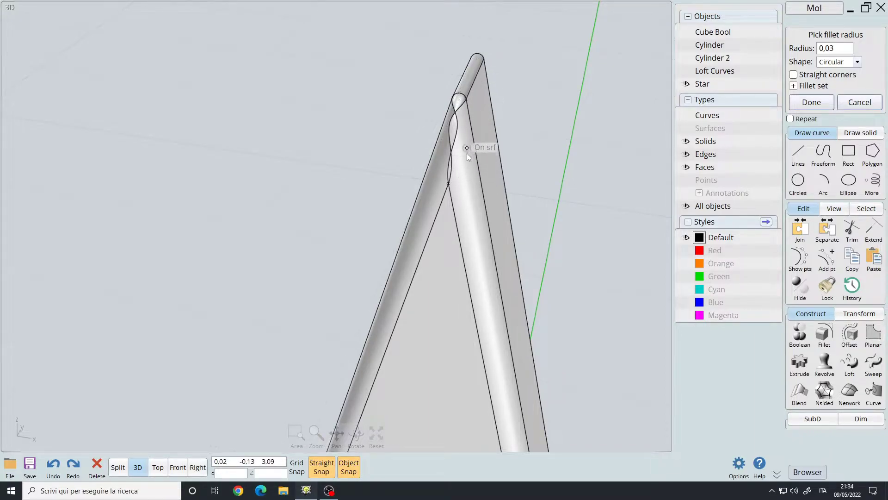
# Set the star's edge fillet radius to 0.01
pyautogui.click(841, 50)
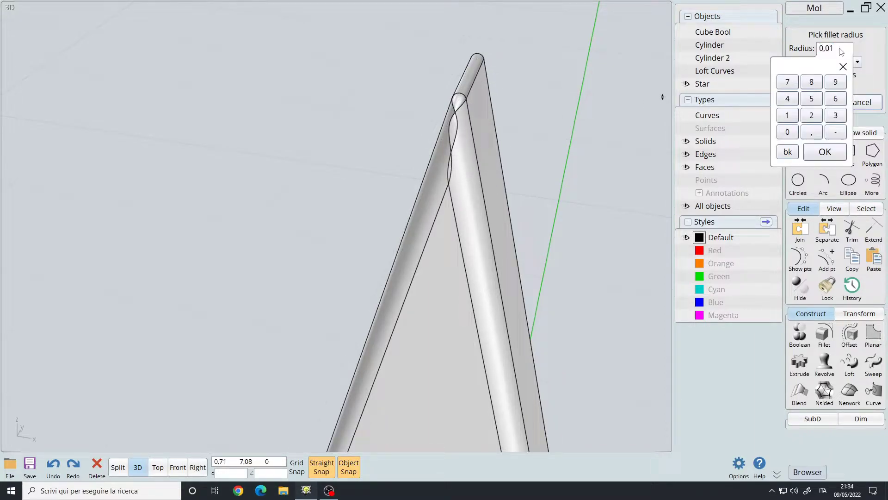
pyautogui.write('0,01')
pyautogui.press('Return')
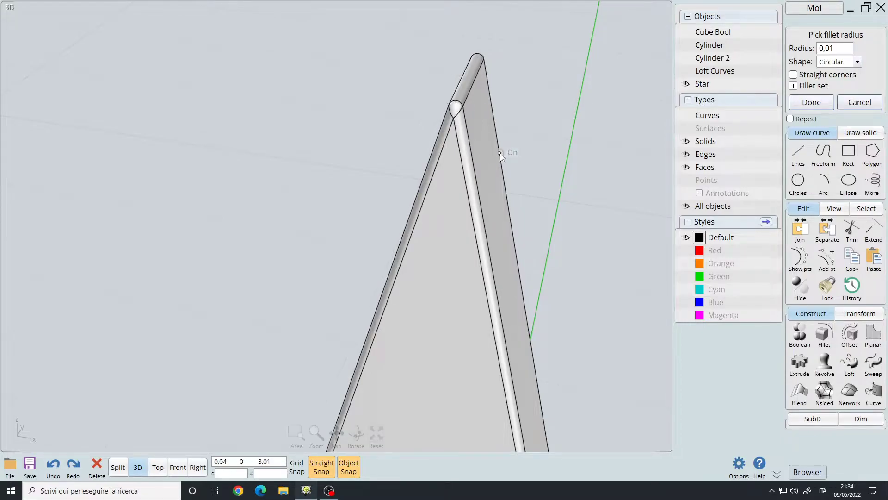
# Set the star's edge fillet radius to 0.02 and inspect the fillet along the outline and at the upper tip
pyautogui.click(838, 49)
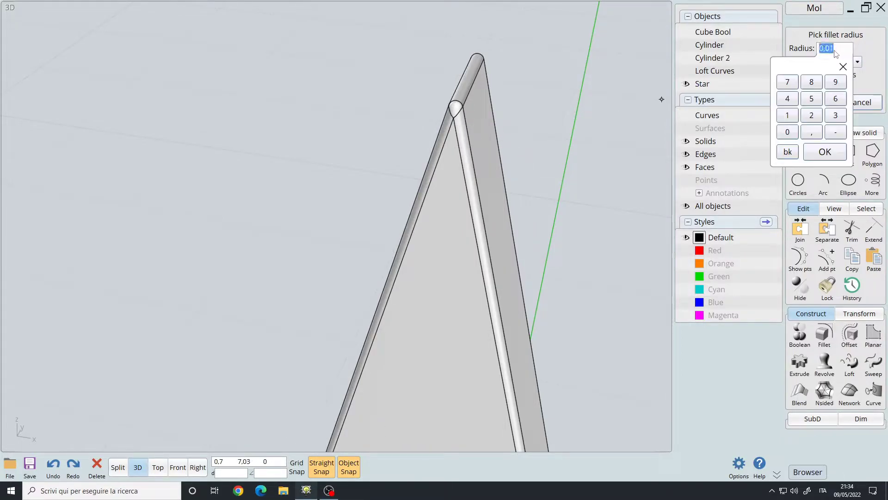
pyautogui.write('0,02')
pyautogui.press('Return')
pyautogui.moveTo(533, 153)
pyautogui.mouseDown(button='right')
pyautogui.moveTo(541, 153)
pyautogui.moveTo(534, 153)
pyautogui.mouseUp(button='right')
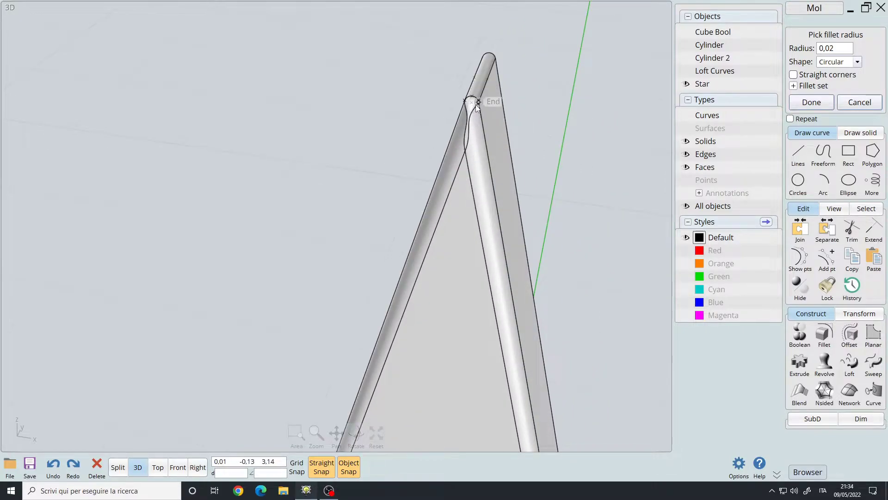
pyautogui.scroll(-4, 452, 209)
pyautogui.scroll(-5, 452, 209)
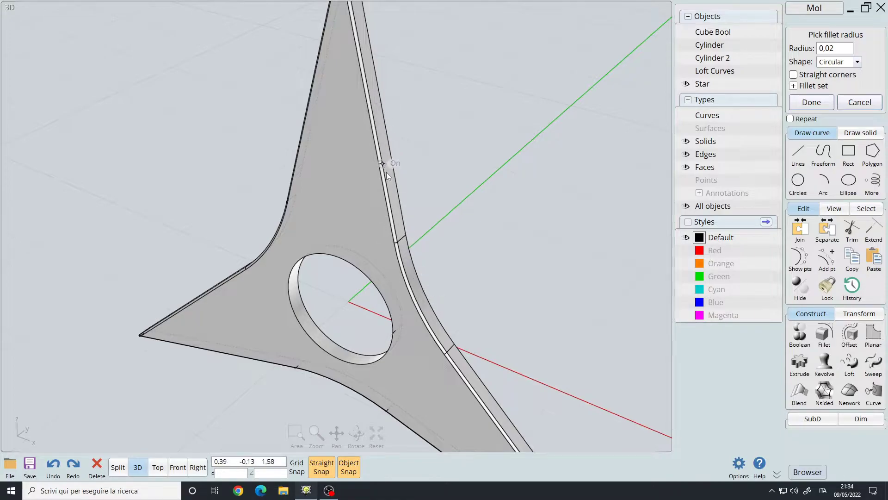
pyautogui.scroll(5, 375, 112)
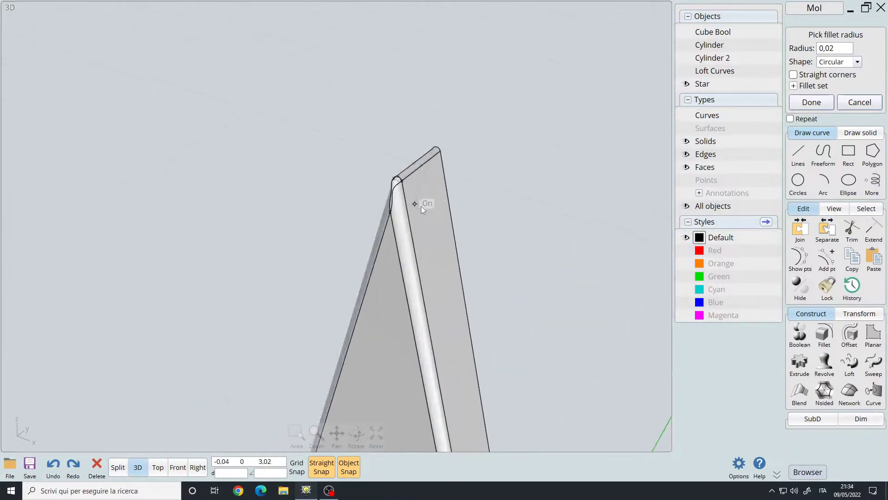
pyautogui.scroll(3, 408, 203)
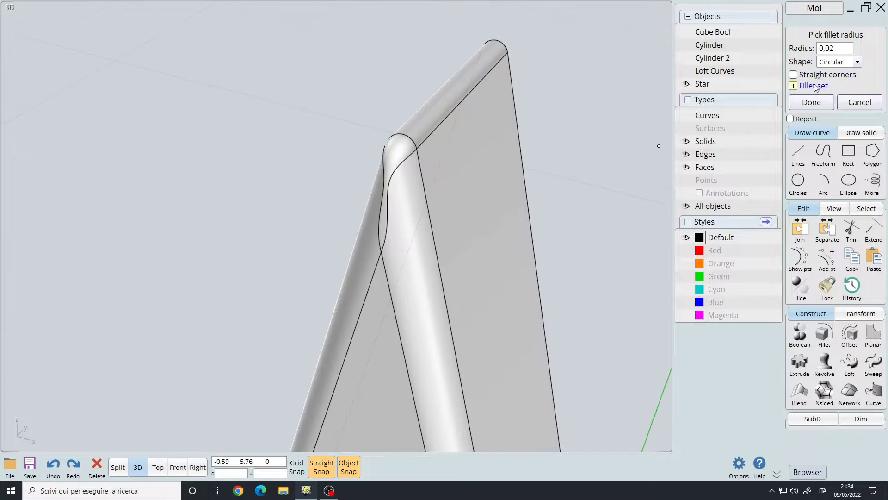
# Set the main fillet radius to 0.05 and add a point set with radius 0.01 at both ends of the upper tip's arc
pyautogui.click(842, 47)
pyautogui.press('Return')
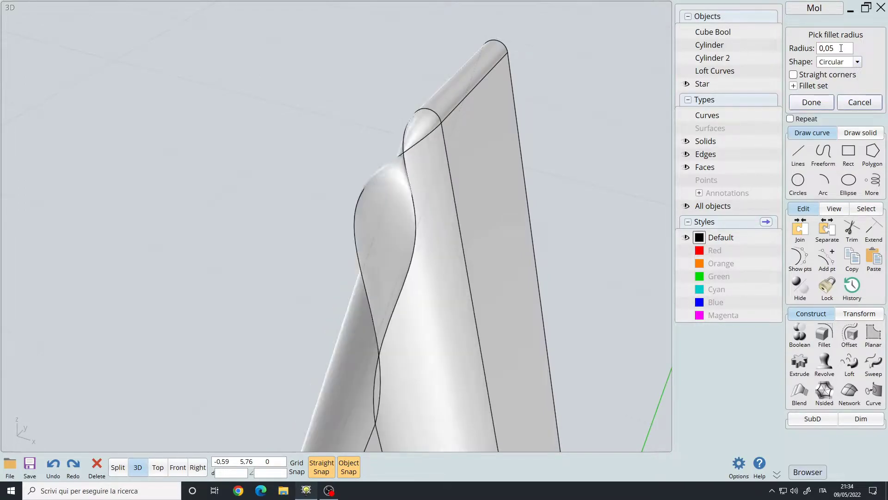
pyautogui.click(810, 87)
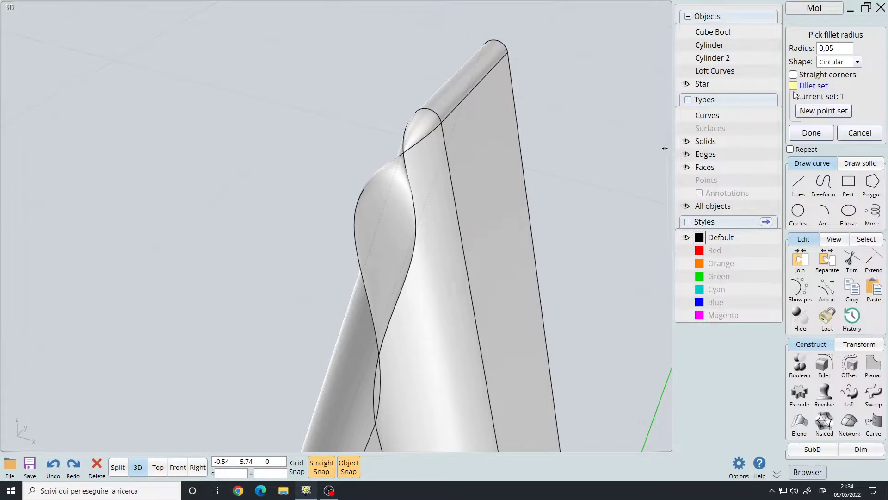
pyautogui.click(824, 111)
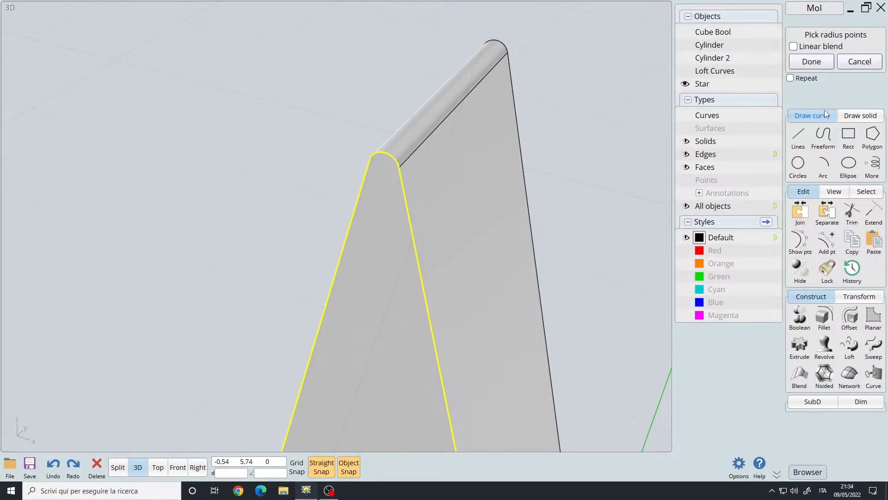
pyautogui.click(399, 168)
pyautogui.click(369, 159)
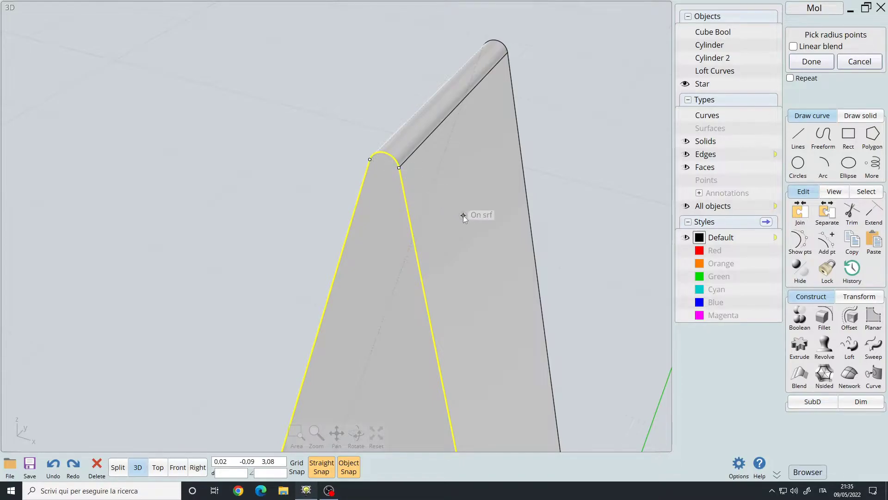
pyautogui.click(816, 64)
pyautogui.click(841, 49)
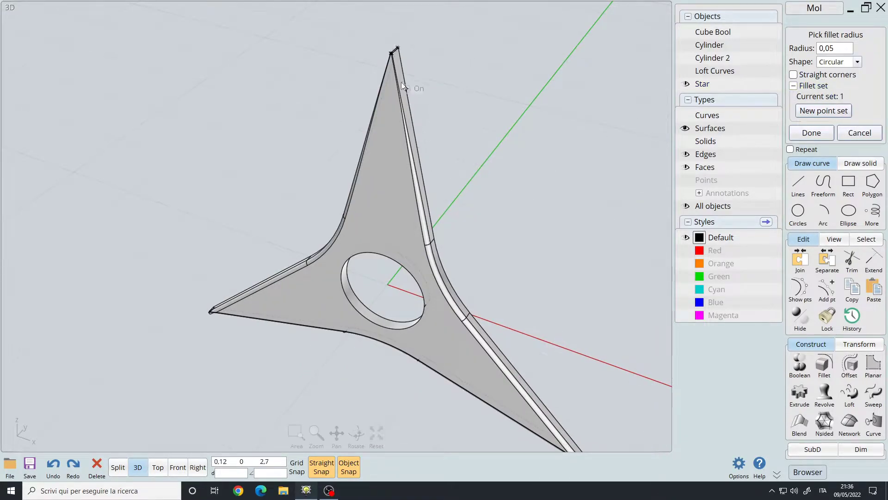
# Make fillet set 2 the current set and examine the variable fillet at the star's upper tip
pyautogui.moveTo(415, 163); pyautogui.dragTo(397, 133, button='middle')
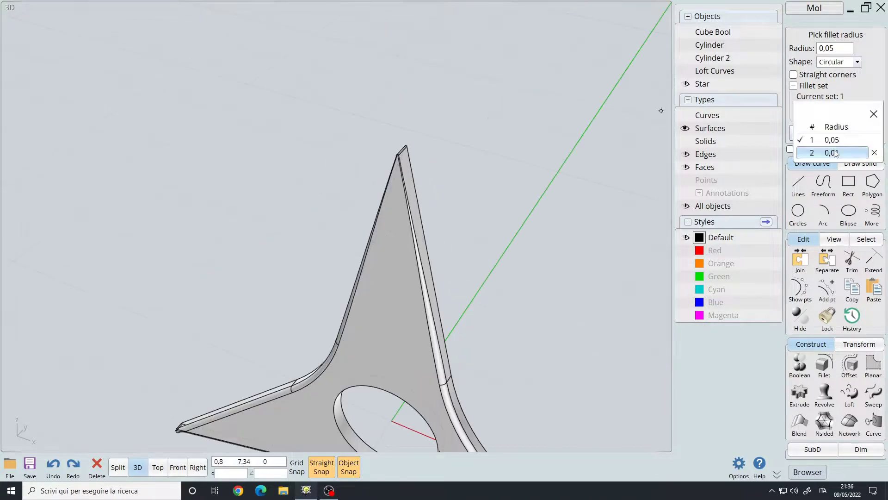
pyautogui.click(835, 153)
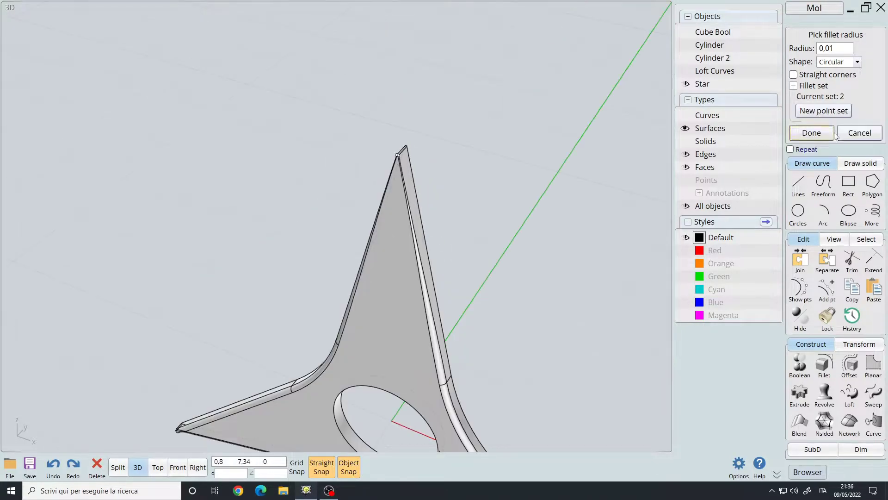
pyautogui.scroll(6, 368, 160)
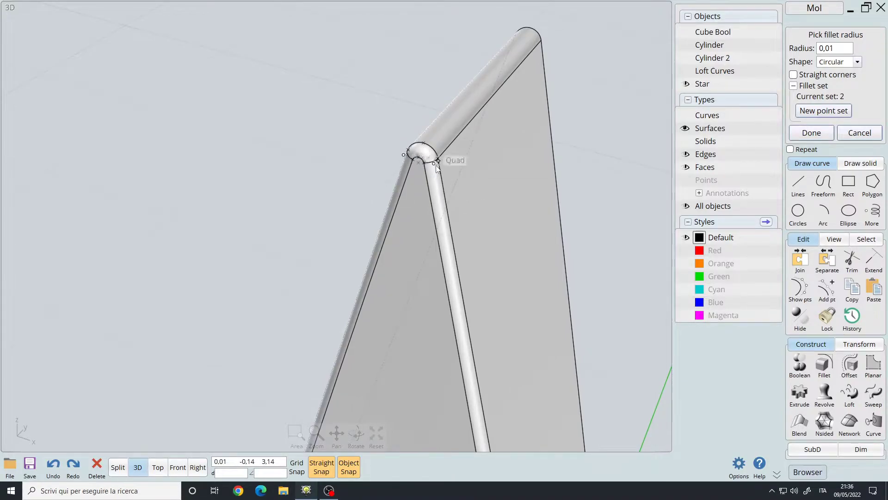
pyautogui.scroll(-6, 442, 165)
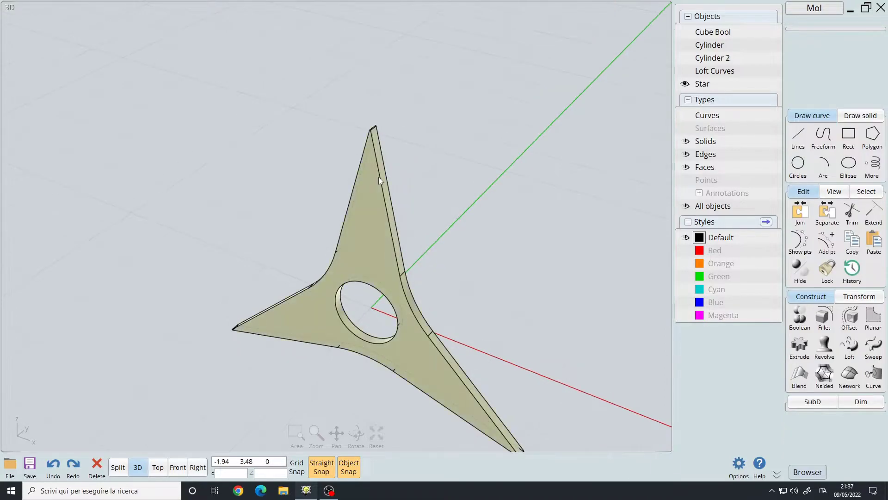
# Hide the Star object and show the Cylinder object
pyautogui.moveTo(378, 177); pyautogui.dragTo(372, 112, button='right')
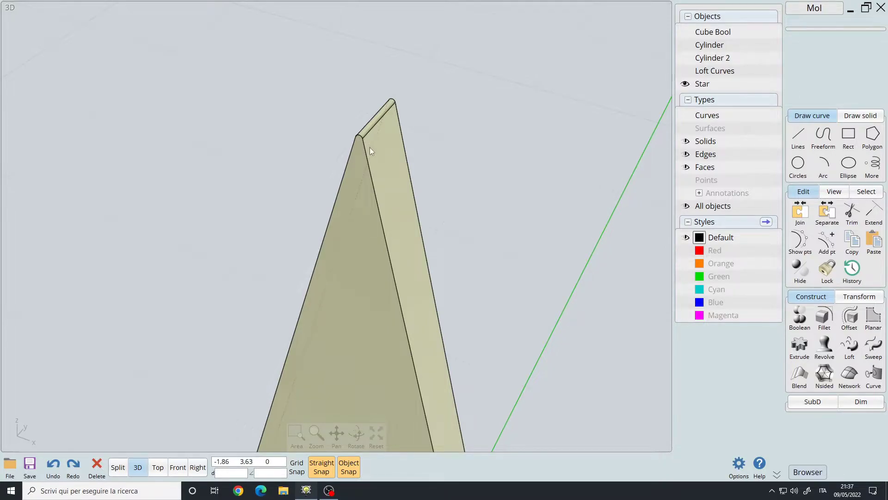
pyautogui.scroll(-5, 370, 147)
pyautogui.click(686, 86)
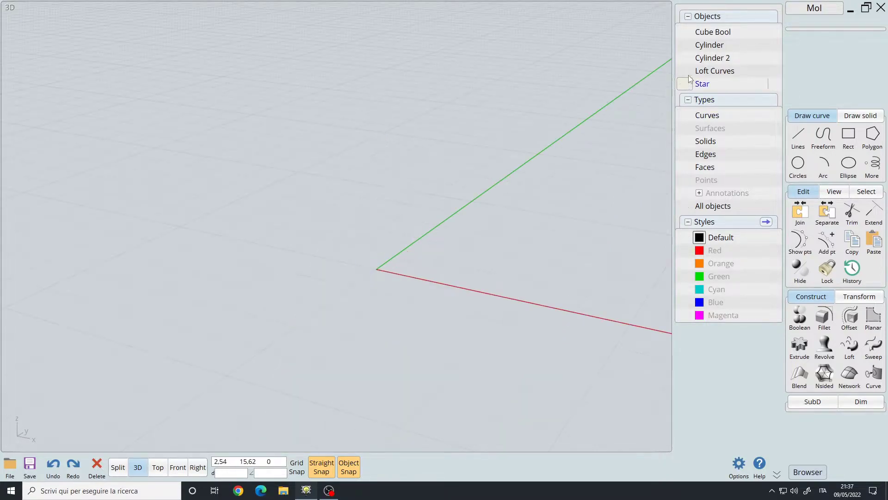
pyautogui.click(685, 45)
pyautogui.moveTo(379, 222)
pyautogui.mouseDown(button='right')
pyautogui.moveTo(342, 249)
pyautogui.moveTo(374, 236)
pyautogui.mouseUp(button='right')
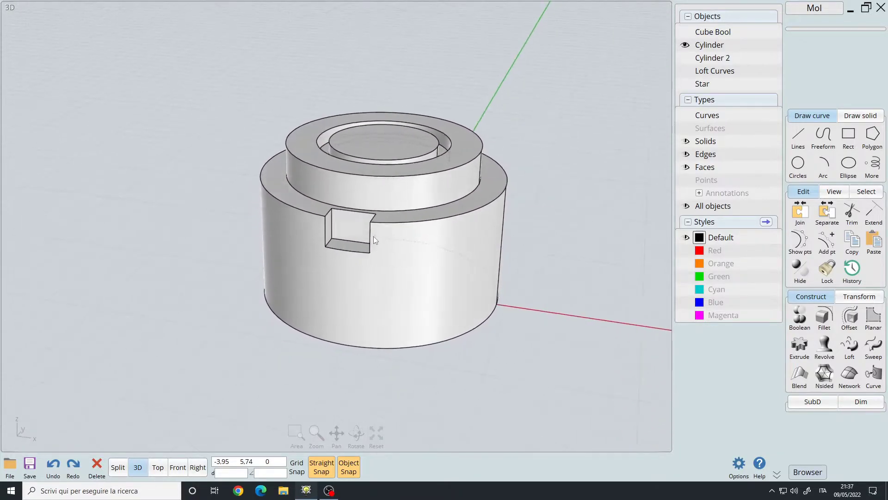
# Fillet the cylinder's outer upper rim together with the notch's outer side and lower edges using a circular 0.05 radius
pyautogui.click(373, 236)
pyautogui.scroll(5, 367, 248)
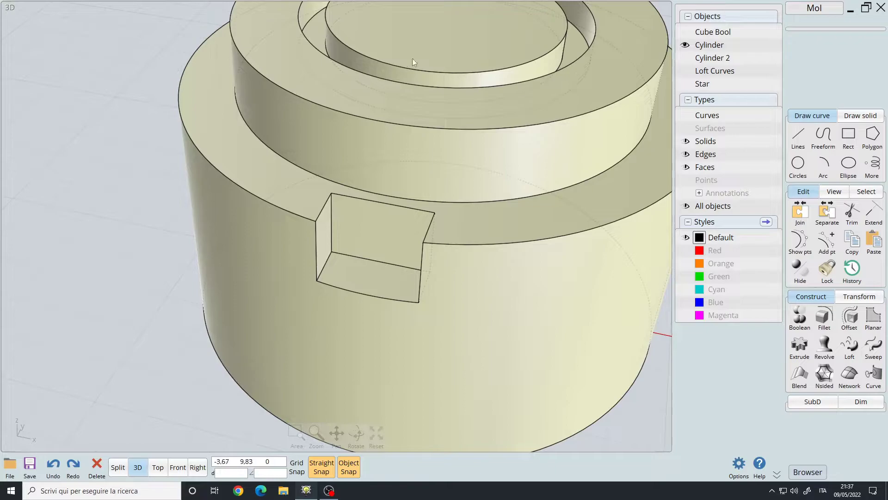
pyautogui.click(444, 252)
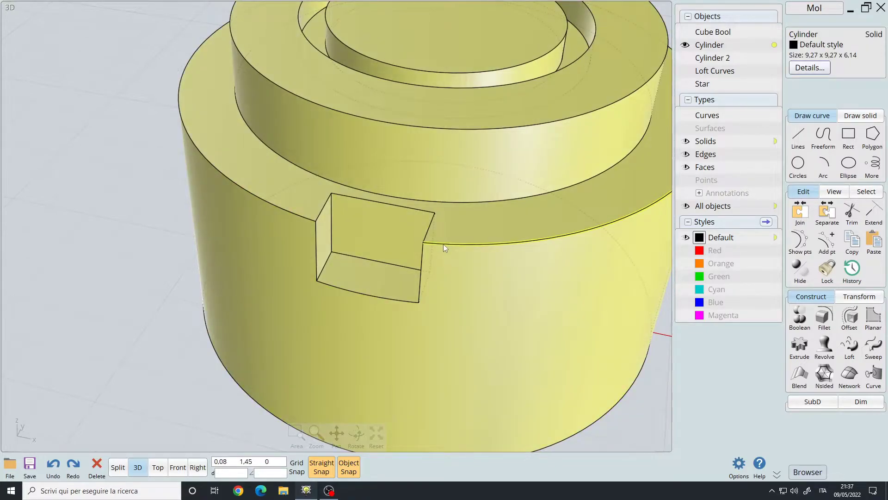
pyautogui.moveTo(443, 243); pyautogui.dragTo(281, 231, button='right')
pyautogui.click(276, 218)
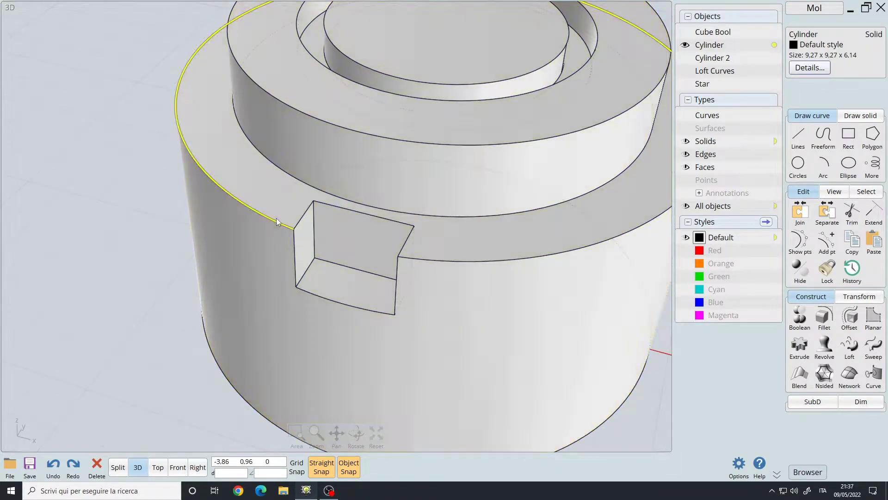
pyautogui.moveTo(457, 246); pyautogui.dragTo(356, 231, button='right')
pyautogui.click(497, 218)
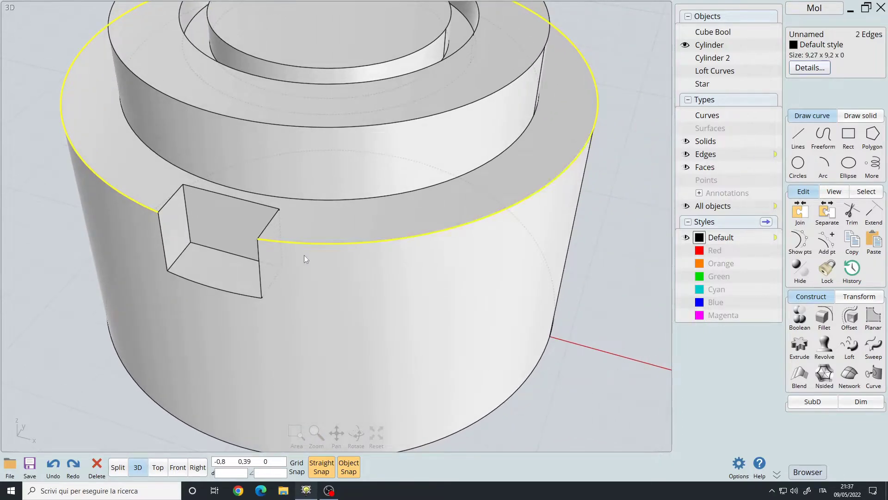
pyautogui.moveTo(304, 255); pyautogui.dragTo(441, 236, button='middle')
pyautogui.moveTo(440, 236); pyautogui.dragTo(451, 238, button='right')
pyautogui.click(317, 231)
pyautogui.click(348, 265)
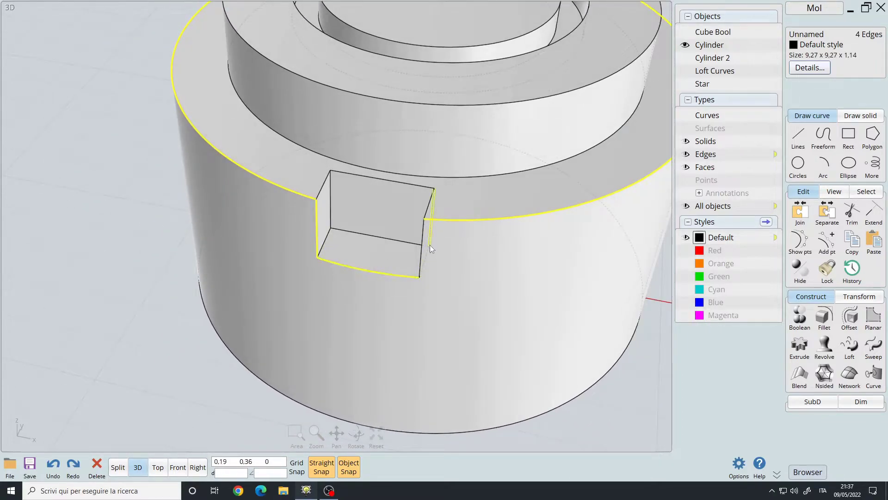
pyautogui.click(422, 241)
pyautogui.rightClick(423, 241)
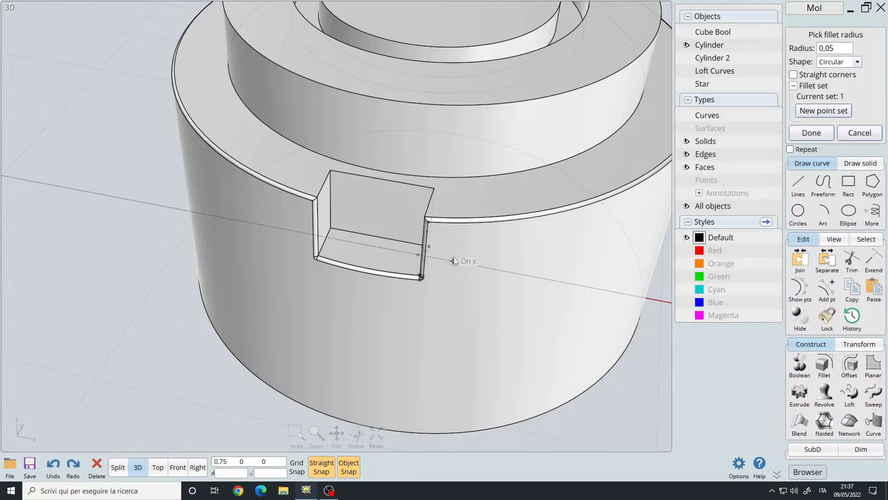
pyautogui.rightClick(459, 262)
# Try to fillet the notch's remaining inner and upper edges separately from the rim, using a circular 0.05 radius
pyautogui.moveTo(458, 263); pyautogui.dragTo(321, 257, button='right')
pyautogui.scroll(-2, 339, 257)
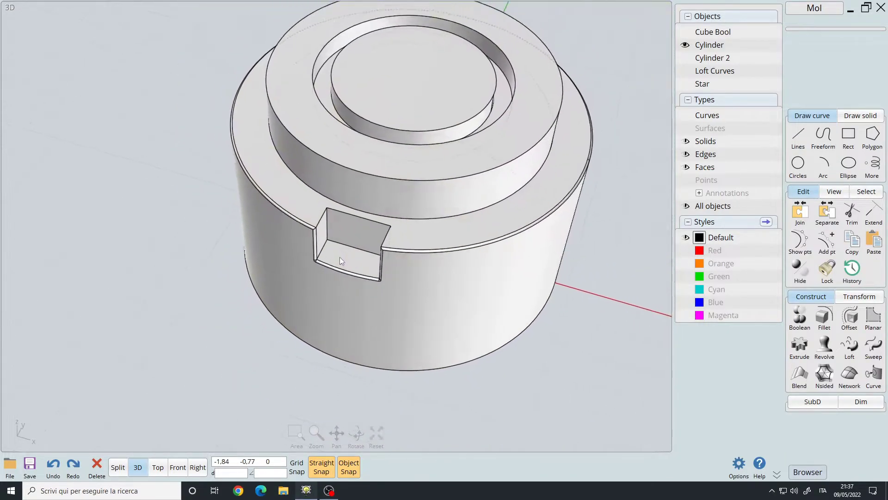
pyautogui.scroll(4, 340, 257)
pyautogui.click(338, 266)
pyautogui.click(315, 251)
pyautogui.click(330, 241)
pyautogui.click(311, 192)
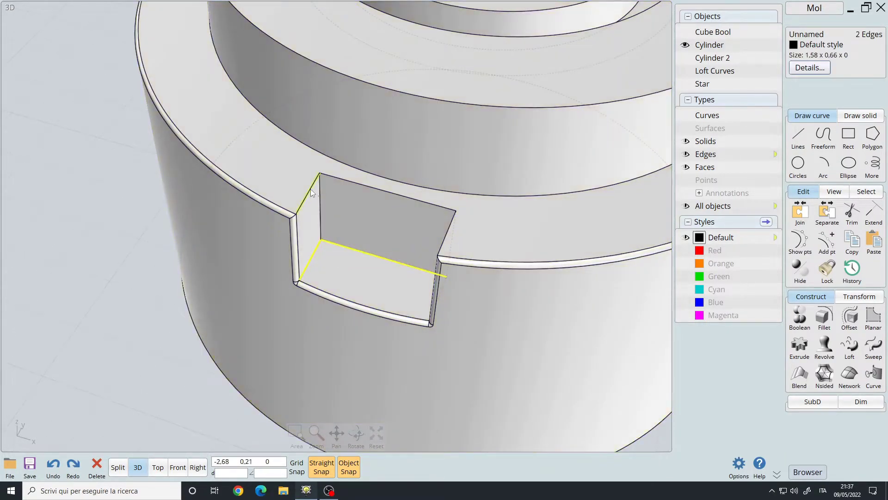
pyautogui.click(321, 195)
pyautogui.click(340, 182)
pyautogui.moveTo(340, 182); pyautogui.dragTo(427, 201, button='right')
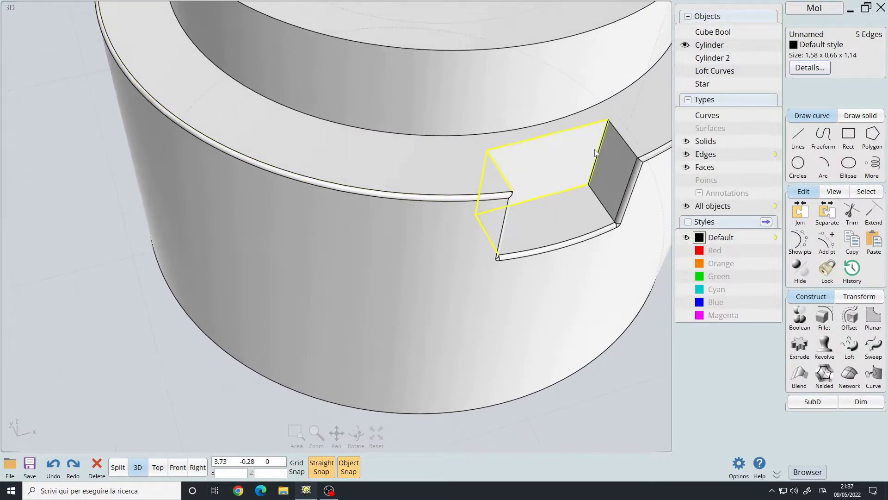
pyautogui.click(604, 204)
pyautogui.moveTo(604, 203); pyautogui.dragTo(399, 237, button='right')
pyautogui.rightClick(331, 258)
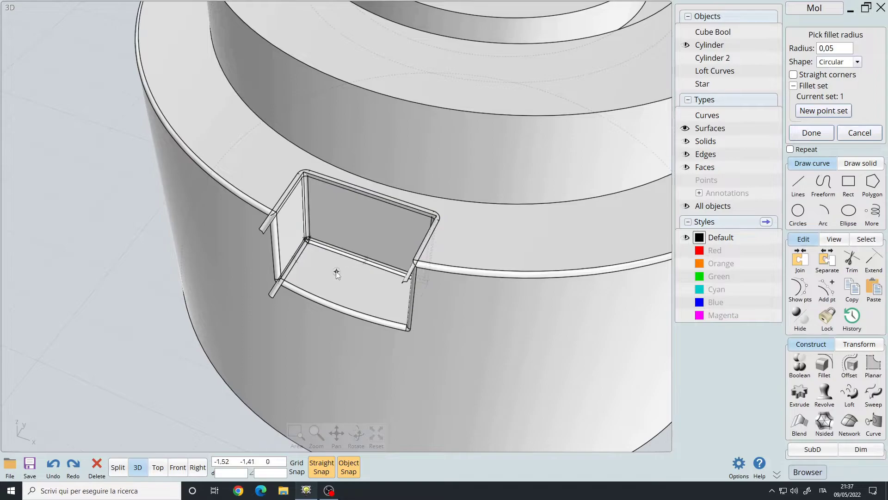
# Examine the fillet pieces around the notch and set the fillet radius to 0.01
pyautogui.moveTo(337, 272); pyautogui.dragTo(378, 229, button='middle')
pyautogui.scroll(-2, 379, 230)
pyautogui.scroll(6, 378, 229)
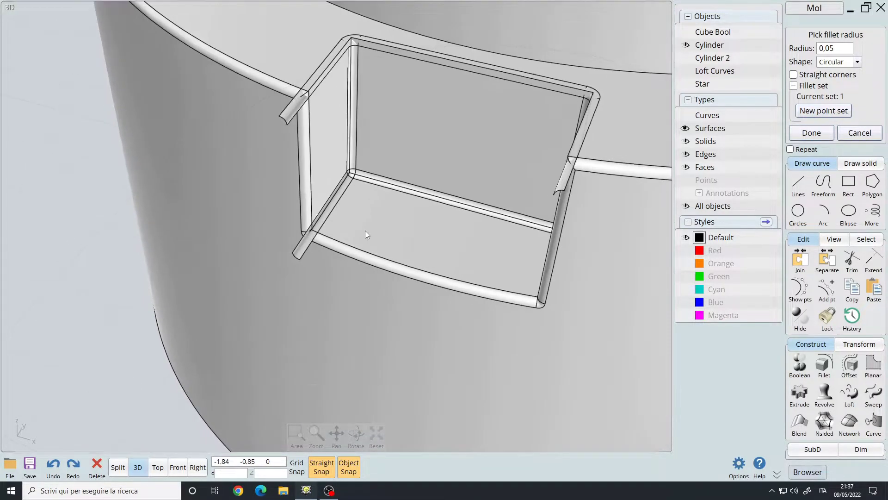
pyautogui.moveTo(365, 230); pyautogui.dragTo(373, 244, button='right')
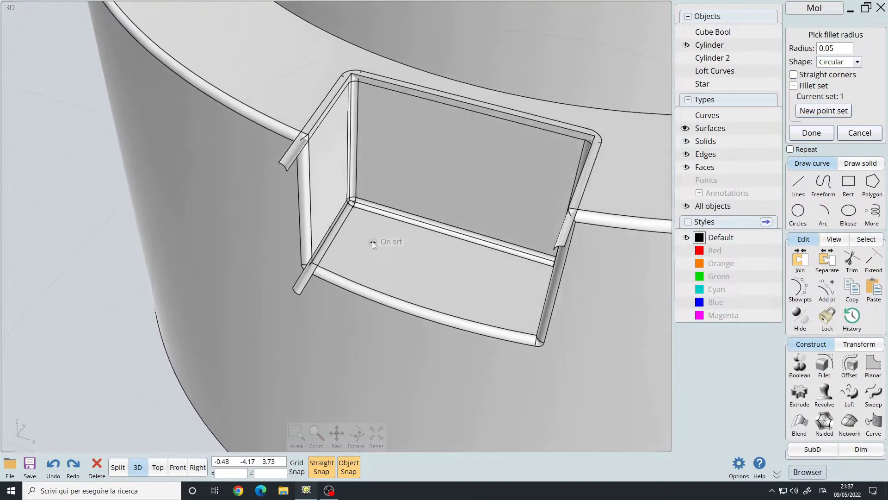
pyautogui.scroll(-1, 842, 50)
pyautogui.click(842, 50)
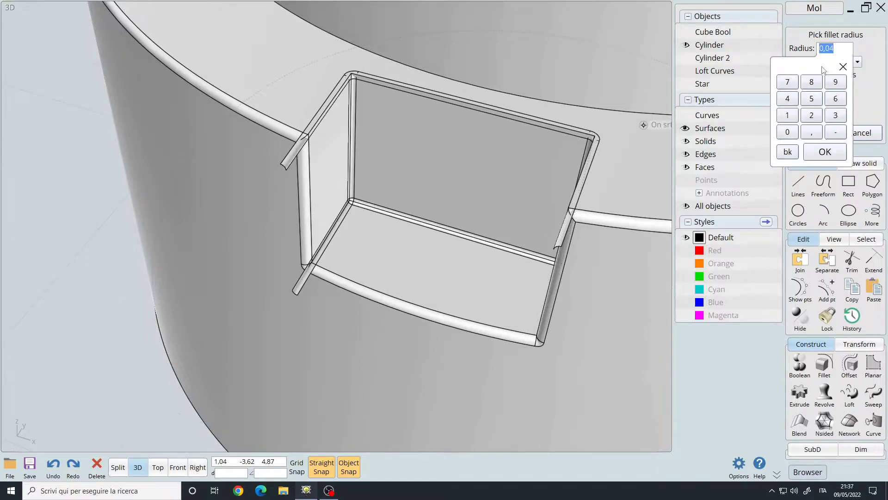
pyautogui.write('0,01')
pyautogui.press('Return')
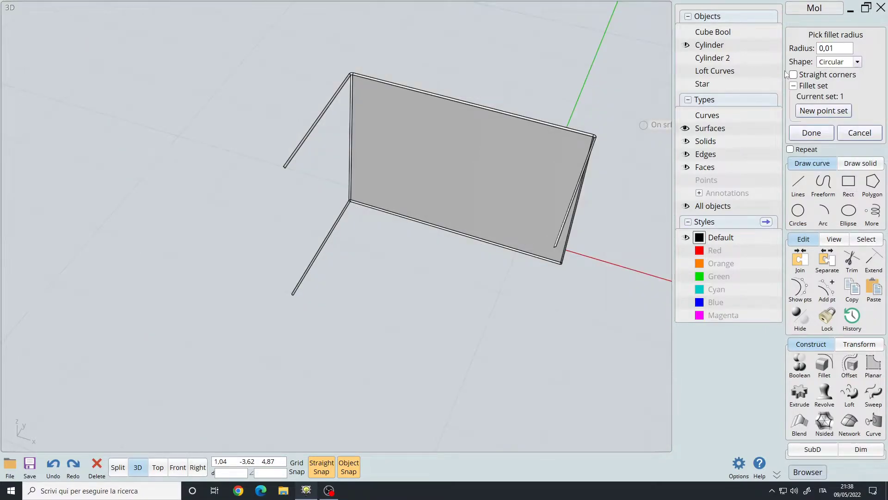
pyautogui.moveTo(430, 152); pyautogui.dragTo(254, 91, button='right')
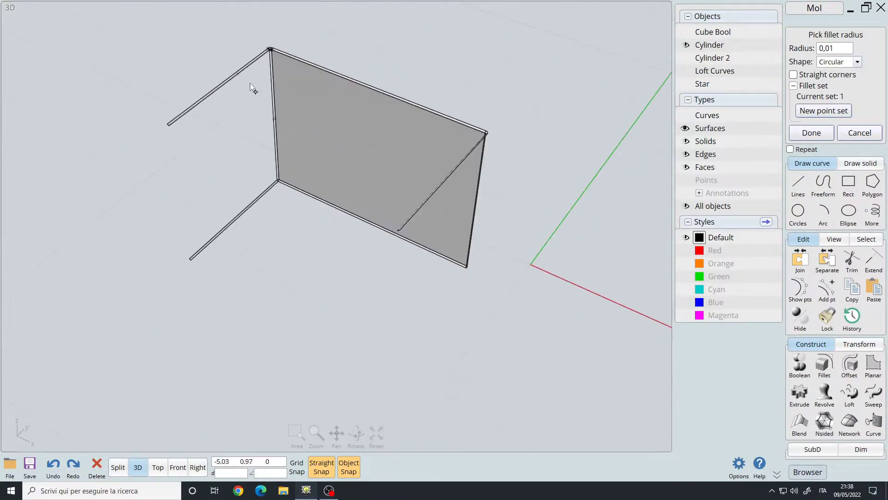
# Cancel the notch fillet and undo the earlier fillet of the outer rim and notch's outer edges
pyautogui.click(857, 133)
pyautogui.scroll(-5, 373, 212)
pyautogui.scroll(5, 206, 239)
pyautogui.press('Escape')
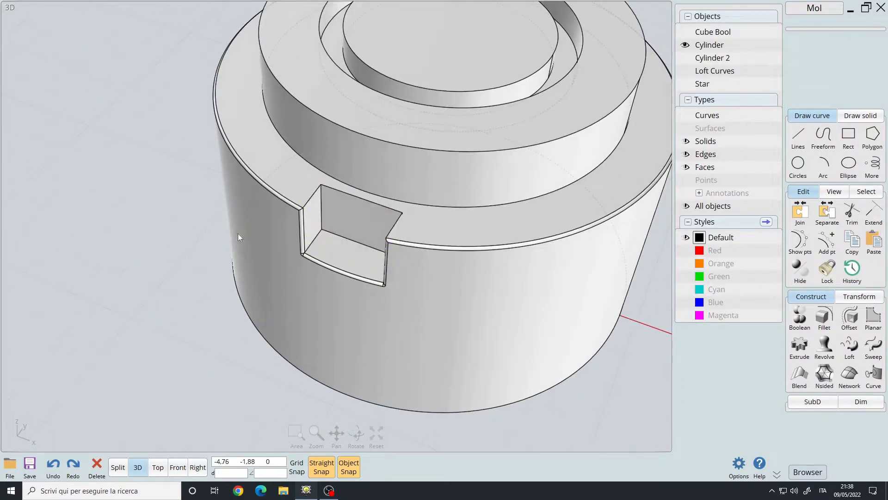
pyautogui.moveTo(237, 234); pyautogui.dragTo(238, 221, button='middle')
pyautogui.scroll(2, 346, 230)
pyautogui.hotkey('ctrl', 'z')
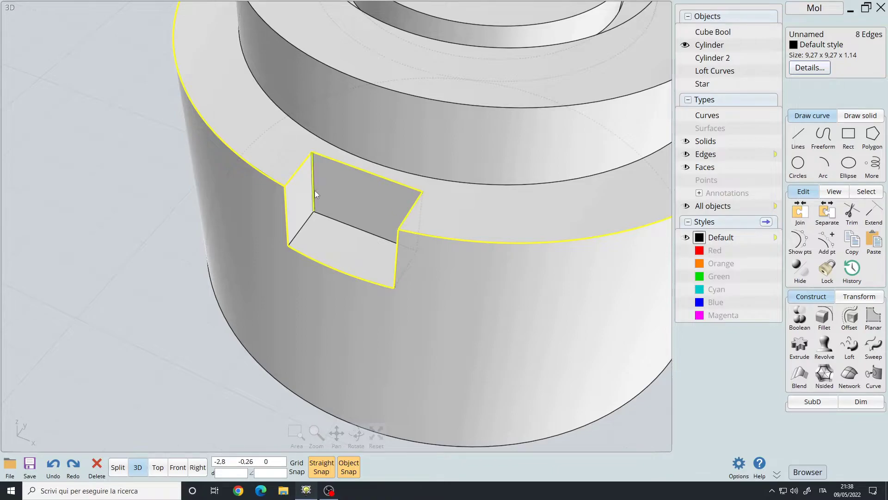
# Add the notch's remaining inner edges to the selection and fillet them together with the outer rim using a circular 0.14 radius
pyautogui.click(306, 221)
pyautogui.moveTo(305, 221); pyautogui.dragTo(523, 207, button='right')
pyautogui.click(429, 209)
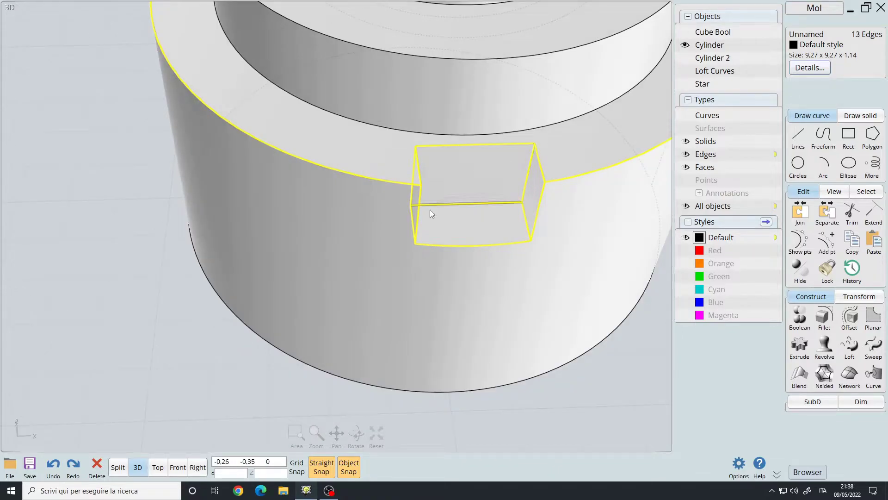
pyautogui.moveTo(429, 210); pyautogui.dragTo(437, 207, button='right')
pyautogui.scroll(-5, 349, 207)
pyautogui.scroll(3, 344, 213)
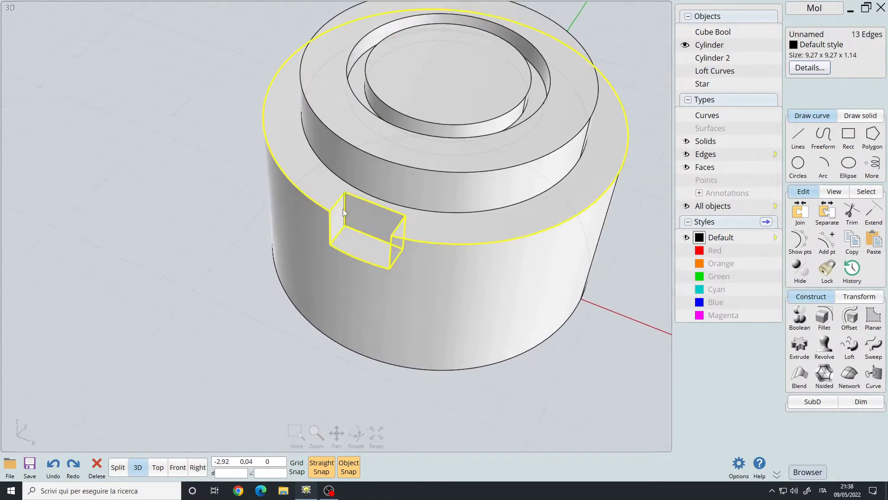
pyautogui.scroll(5, 364, 245)
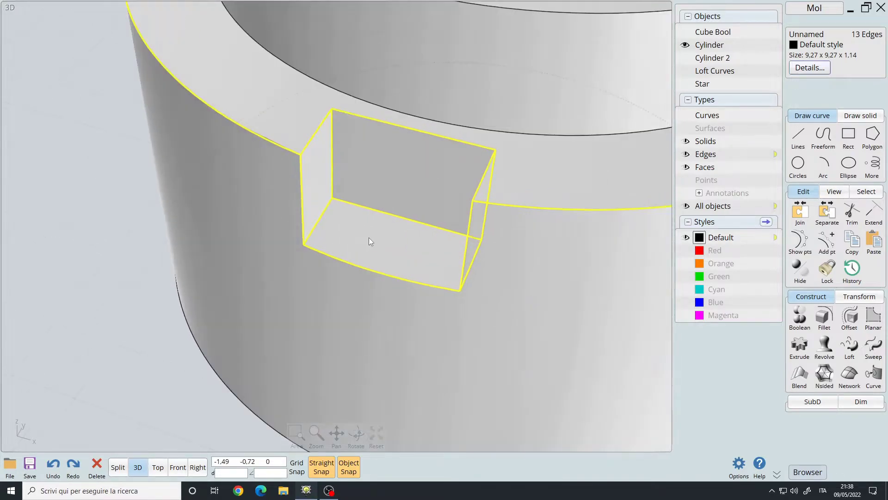
pyautogui.rightClick(369, 237)
pyautogui.click(366, 231)
pyautogui.click(370, 233)
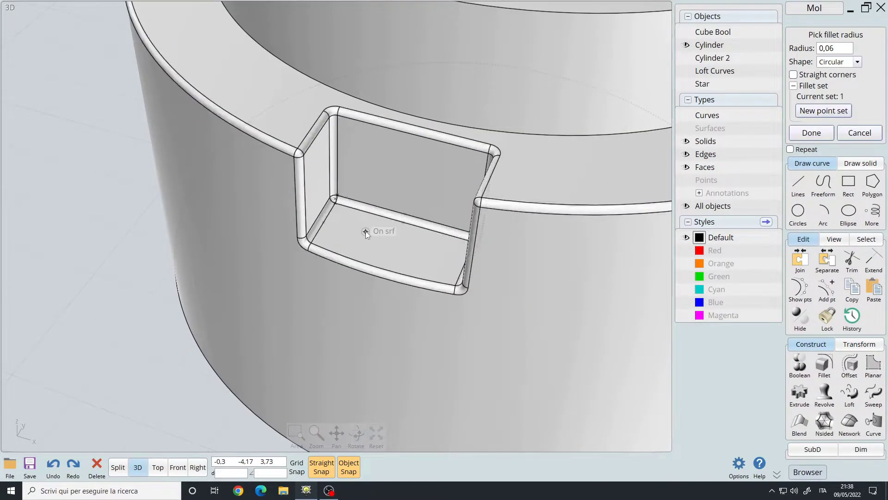
pyautogui.scroll(-3, 368, 223)
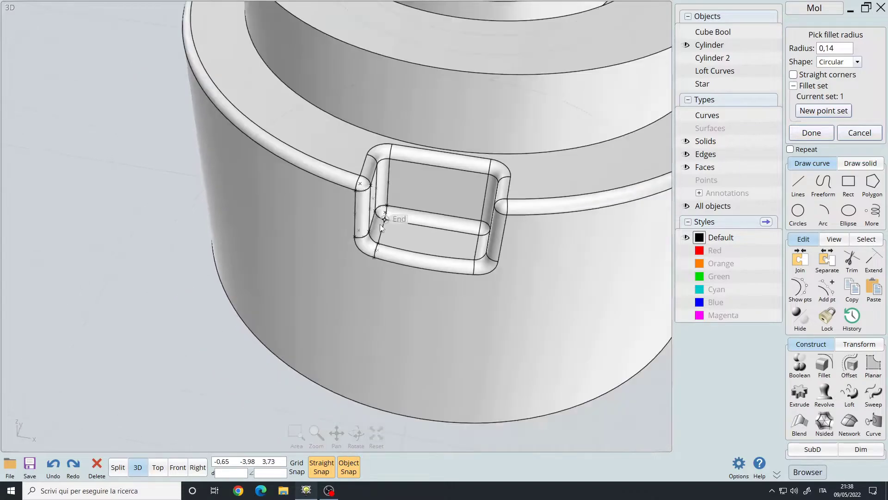
pyautogui.moveTo(398, 229); pyautogui.dragTo(383, 212, button='right')
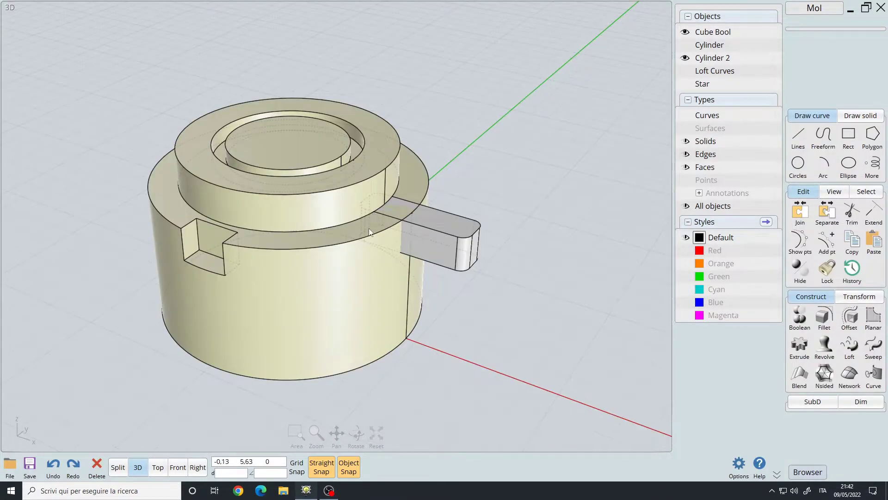
# Examine where the rounded block passes through Cylinder 2 and crosses the base edge of its upper tier
pyautogui.scroll(5, 375, 228)
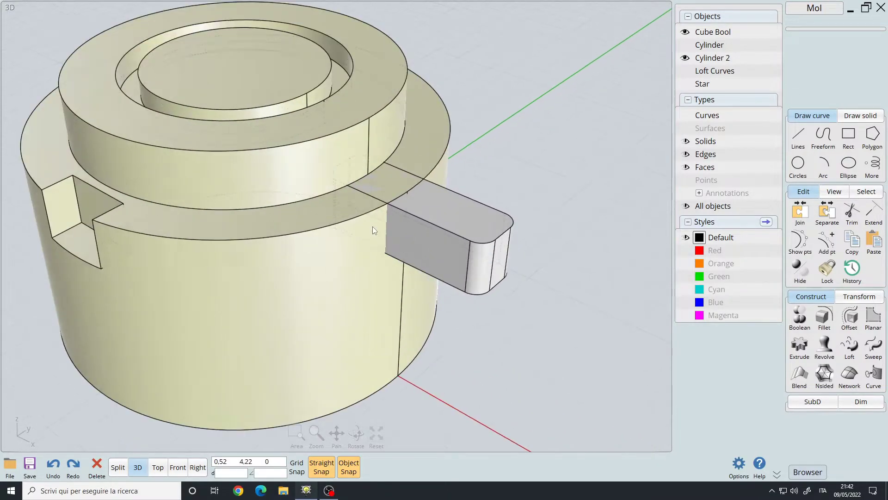
pyautogui.moveTo(369, 227); pyautogui.dragTo(323, 230, button='right')
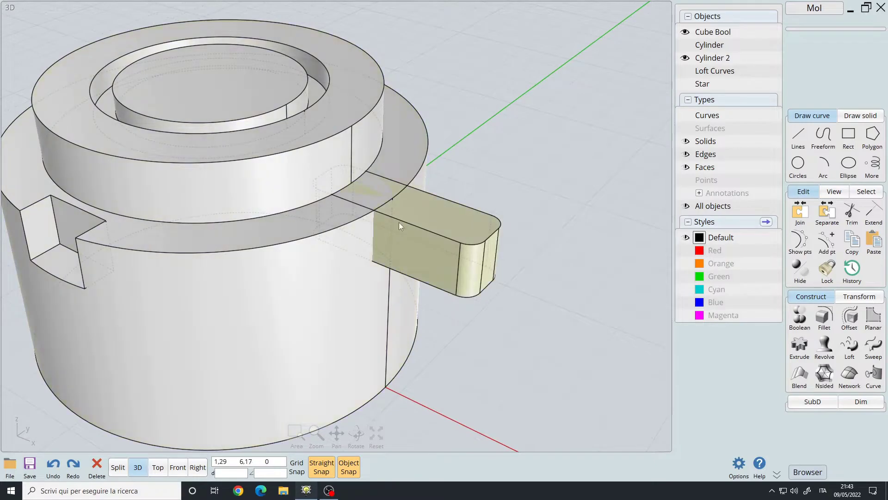
pyautogui.click(315, 224)
pyautogui.press('Escape')
pyautogui.click(435, 210)
pyautogui.click(526, 179)
pyautogui.moveTo(526, 179); pyautogui.dragTo(342, 201, button='right')
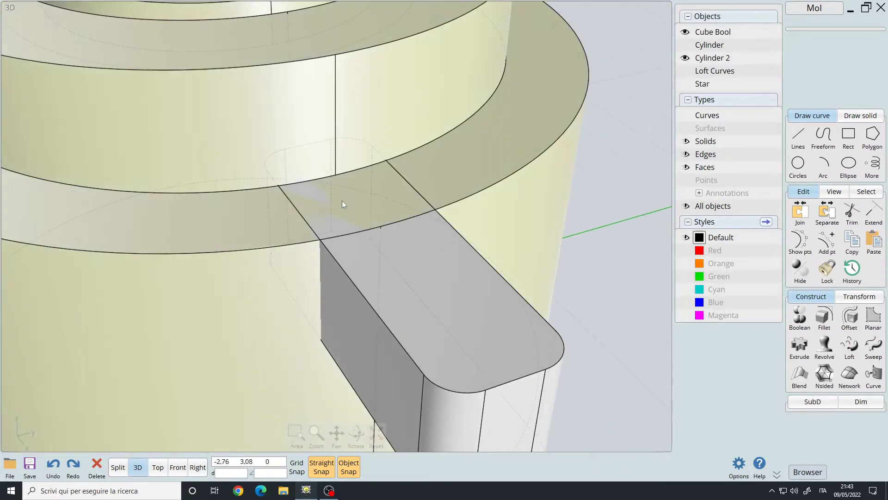
pyautogui.moveTo(336, 110); pyautogui.dragTo(332, 185, button='right')
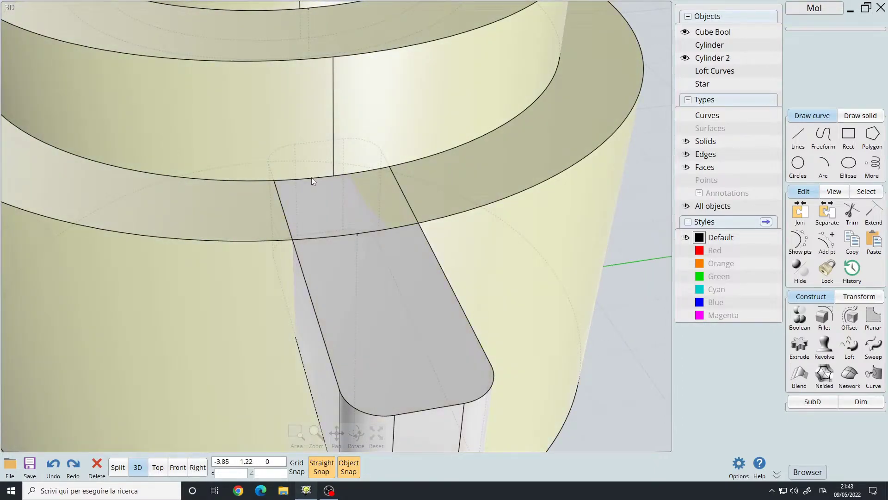
pyautogui.scroll(-3, 312, 176)
pyautogui.scroll(3, 304, 154)
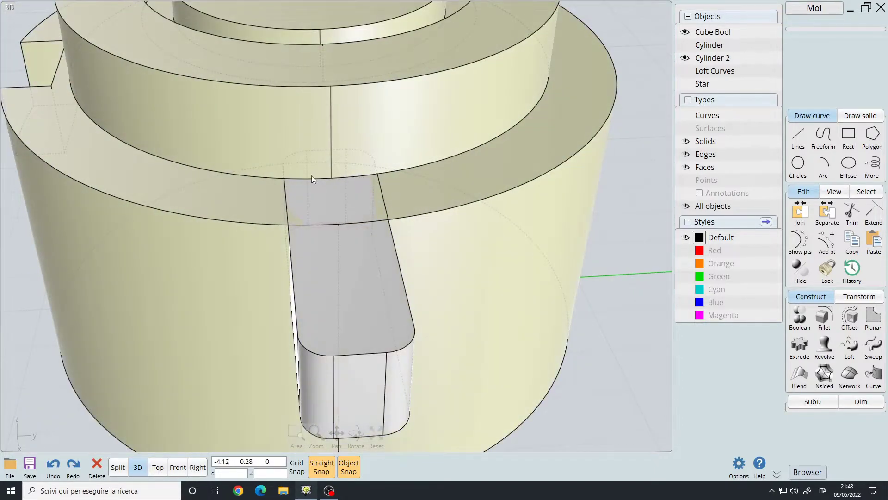
# Subtract the rounded block from Cylinder 2 with a Boolean difference
pyautogui.moveTo(345, 183); pyautogui.dragTo(261, 230, button='right')
pyautogui.click(261, 229)
pyautogui.rightClick(261, 229)
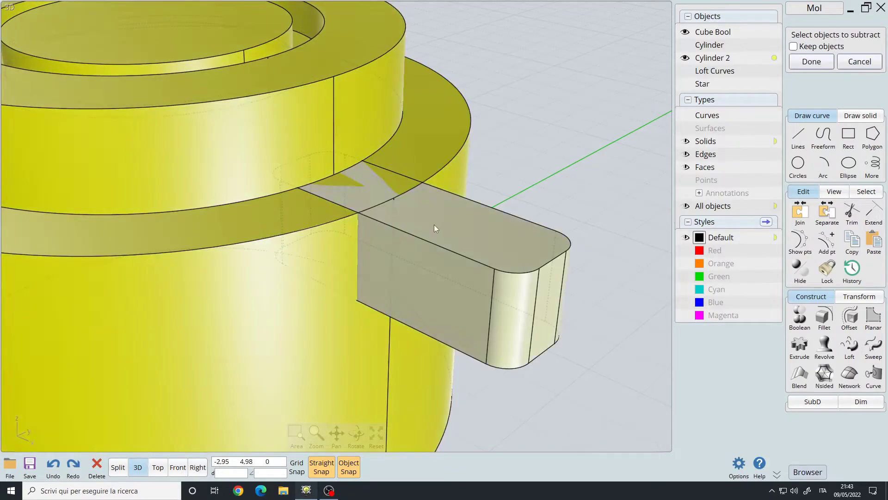
pyautogui.click(434, 224)
pyautogui.rightClick(542, 159)
pyautogui.moveTo(381, 228); pyautogui.dragTo(248, 177, button='right')
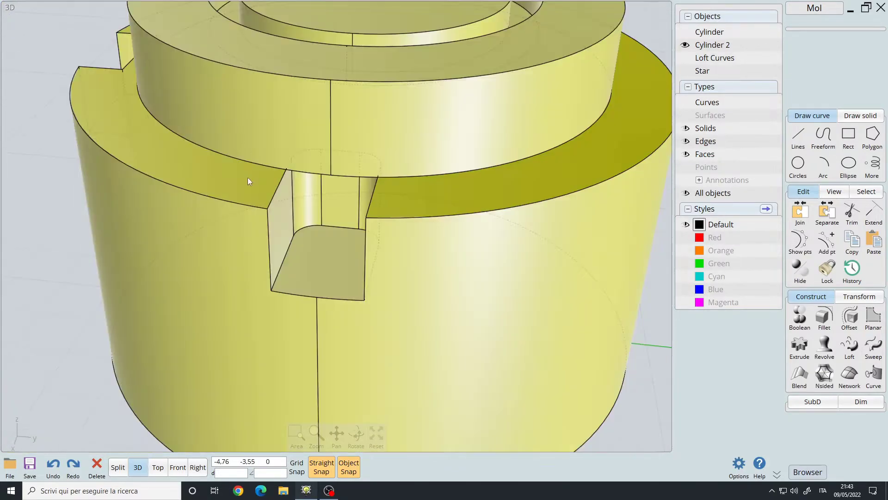
# Try to fillet the base edge of the upper tier with a circular 0.12 radius
pyautogui.click(256, 162)
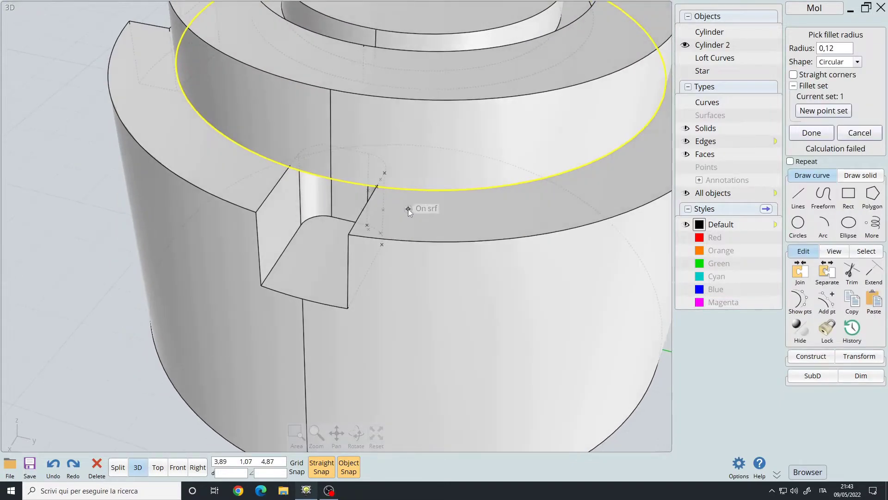
pyautogui.click(408, 209)
pyautogui.moveTo(406, 209); pyautogui.dragTo(441, 173, button='right')
pyautogui.click(871, 135)
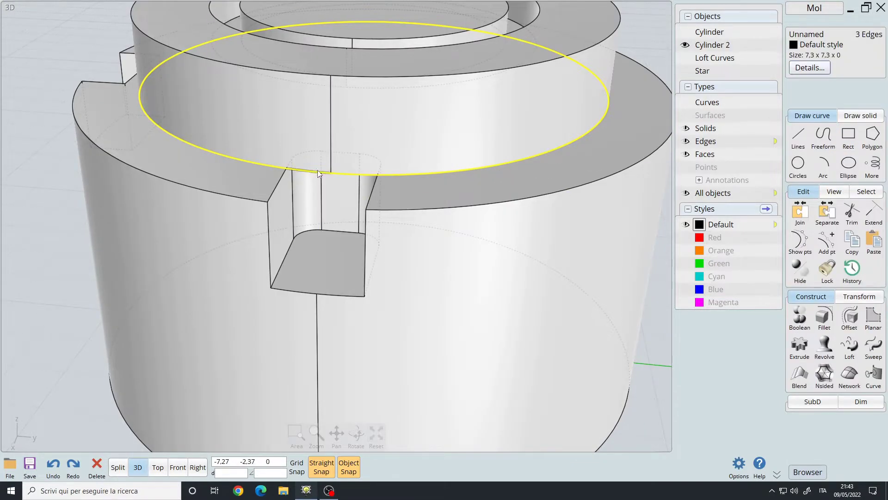
# Try to fillet the upper tier's base edge together with the slot's rounded ceiling edges, using a circular 0.01 radius
pyautogui.click(344, 173)
pyautogui.scroll(4, 306, 191)
pyautogui.moveTo(343, 249); pyautogui.dragTo(335, 181, button='right')
pyautogui.click(328, 176)
pyautogui.click(348, 189)
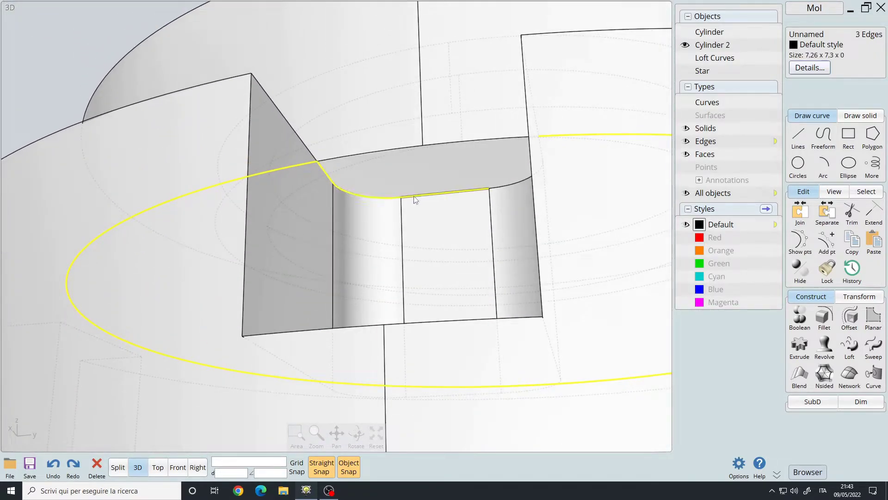
pyautogui.click(409, 197)
pyautogui.click(504, 184)
pyautogui.moveTo(456, 196); pyautogui.dragTo(497, 195, button='right')
pyautogui.click(535, 172)
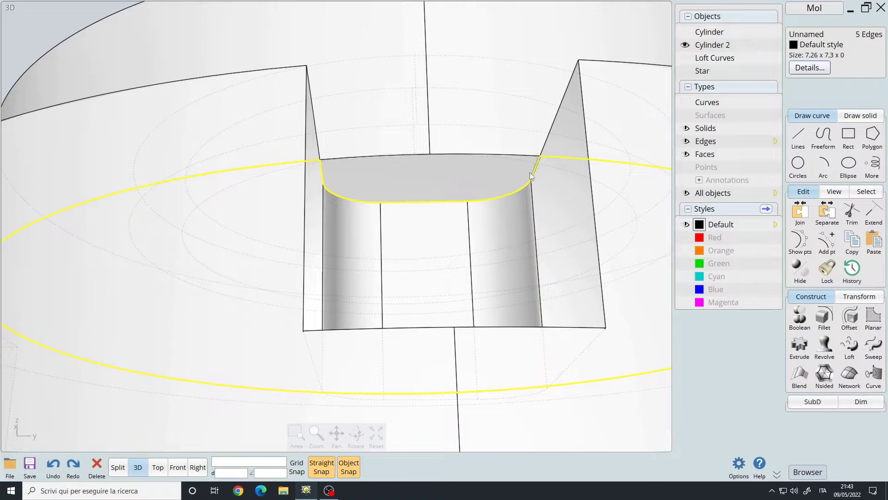
pyautogui.scroll(-4, 410, 206)
pyautogui.moveTo(410, 206); pyautogui.dragTo(384, 255, button='right')
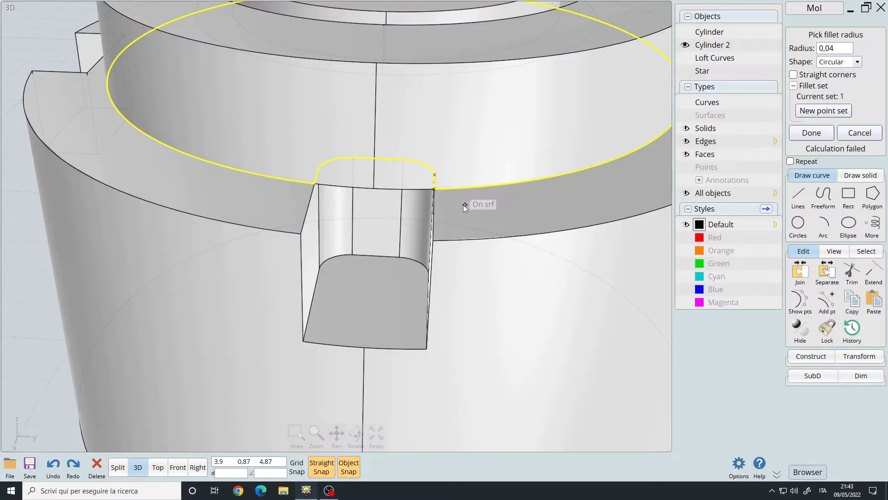
pyautogui.click(454, 204)
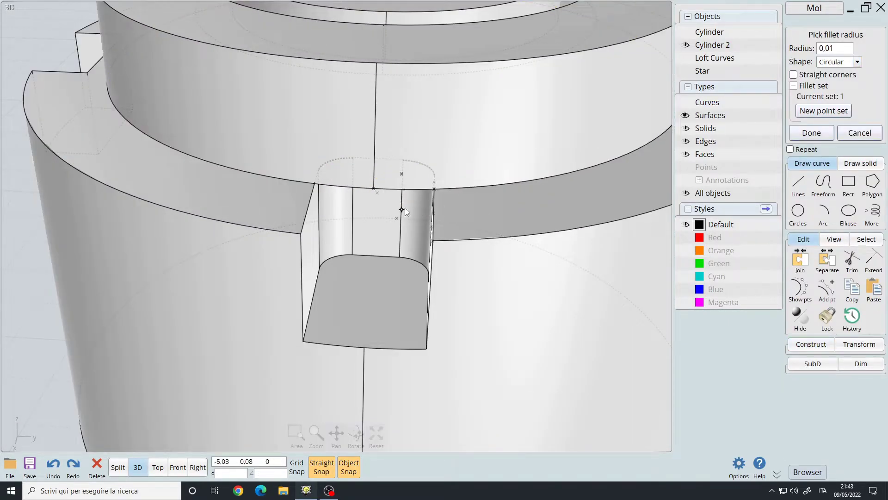
# Examine the fillet surfaces around the slot's ceiling and cancel the fillet
pyautogui.moveTo(404, 207); pyautogui.dragTo(395, 159, button='right')
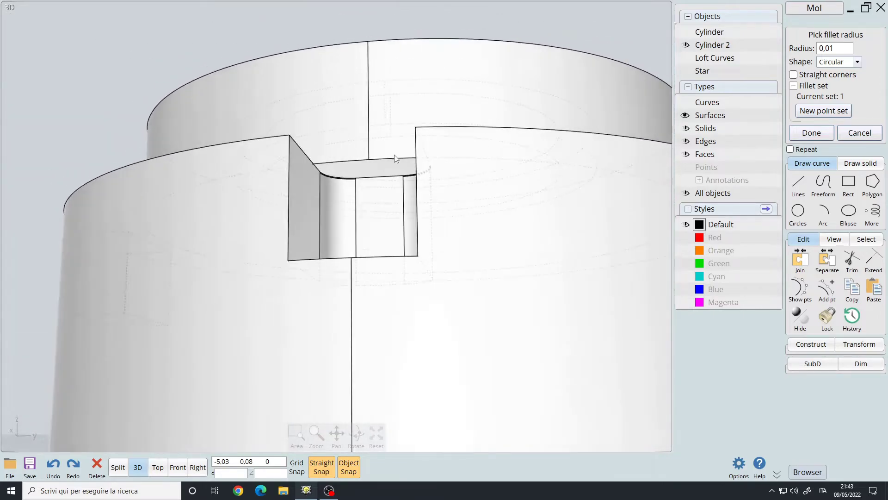
pyautogui.scroll(6, 367, 162)
pyautogui.scroll(5, 316, 194)
pyautogui.scroll(-2, 317, 204)
pyautogui.scroll(2, 131, 180)
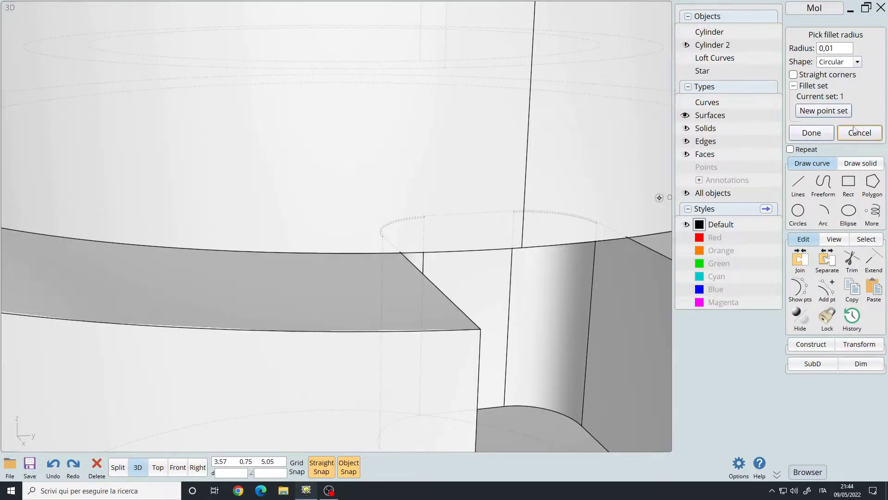
pyautogui.click(854, 131)
pyautogui.scroll(-5, 499, 224)
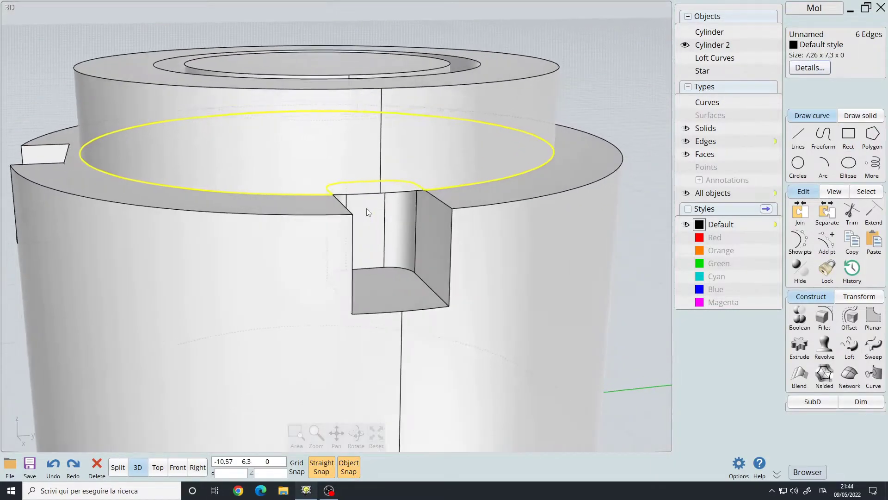
pyautogui.moveTo(366, 208); pyautogui.dragTo(377, 209, button='right')
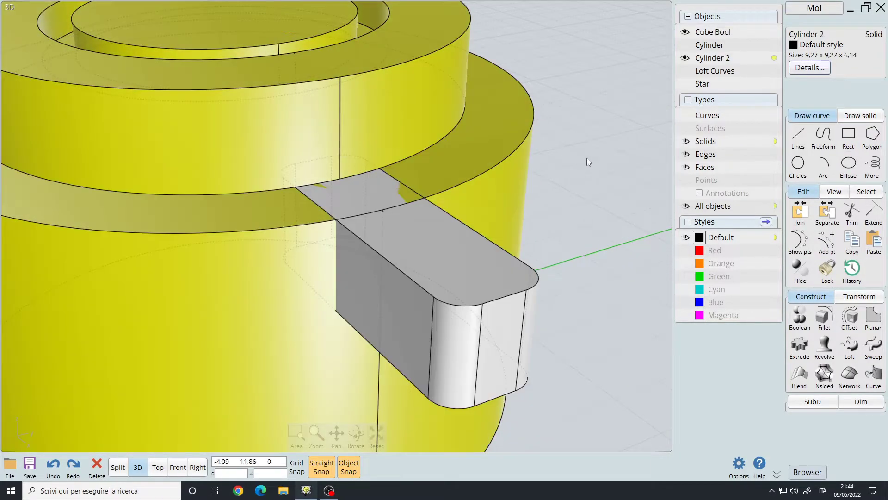
# Undo the Boolean difference and reposition the rounded block so it penetrates the upper tier's wall and rises slightly above the ledge
pyautogui.hotkey('ctrl', 'z')
pyautogui.moveTo(548, 267); pyautogui.dragTo(501, 251)
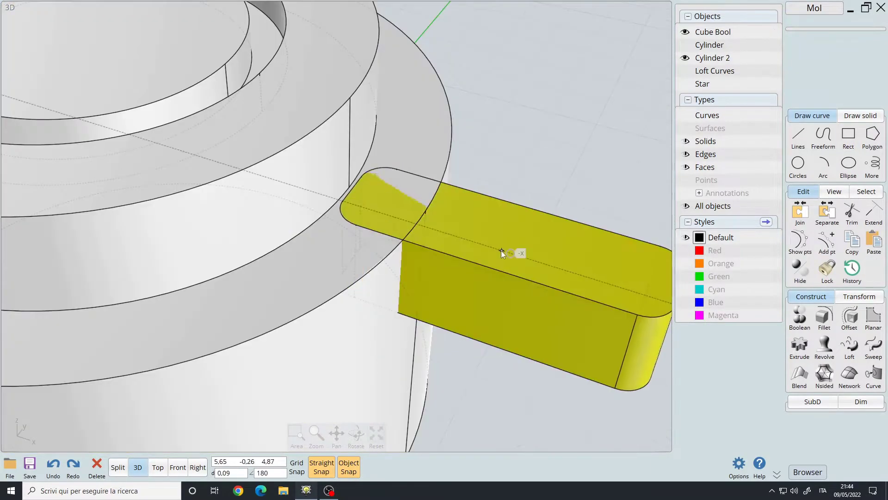
pyautogui.moveTo(501, 250); pyautogui.dragTo(471, 223, button='right')
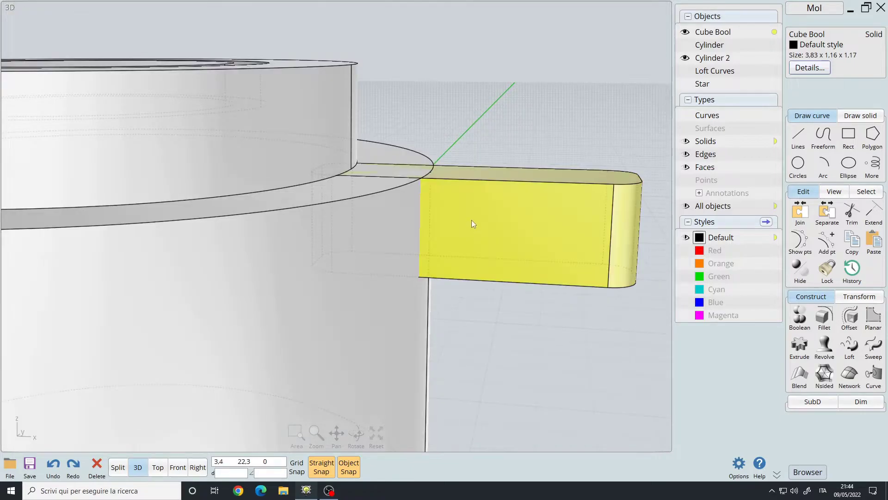
pyautogui.moveTo(471, 220); pyautogui.dragTo(467, 225)
pyautogui.moveTo(466, 225); pyautogui.dragTo(242, 255, button='right')
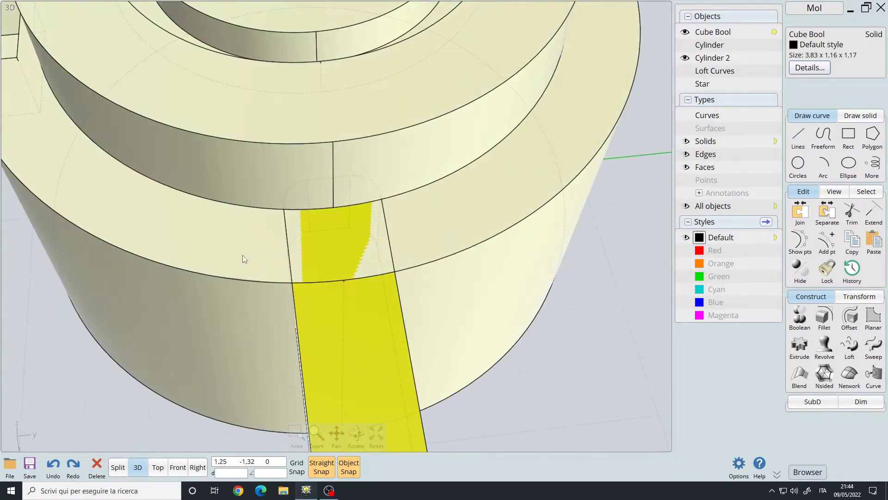
pyautogui.moveTo(337, 238); pyautogui.dragTo(458, 220, button='right')
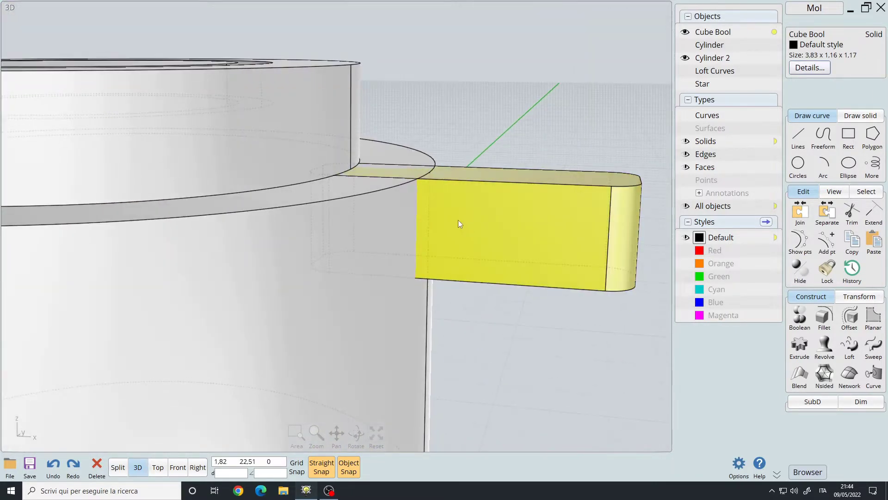
pyautogui.moveTo(456, 214); pyautogui.dragTo(457, 210)
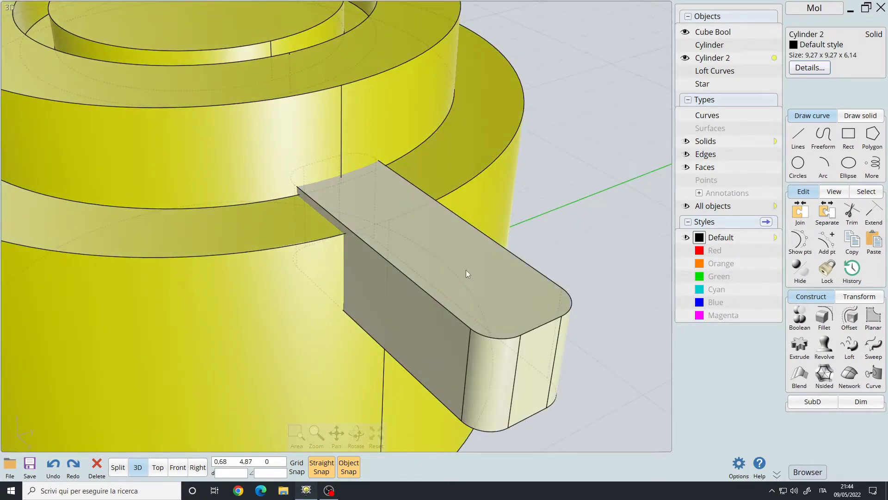
# Subtract the repositioned block from Cylinder 2 with a Boolean difference, cutting a slot into the ledge and upper tier wall
pyautogui.rightClick(467, 277)
pyautogui.click(468, 279)
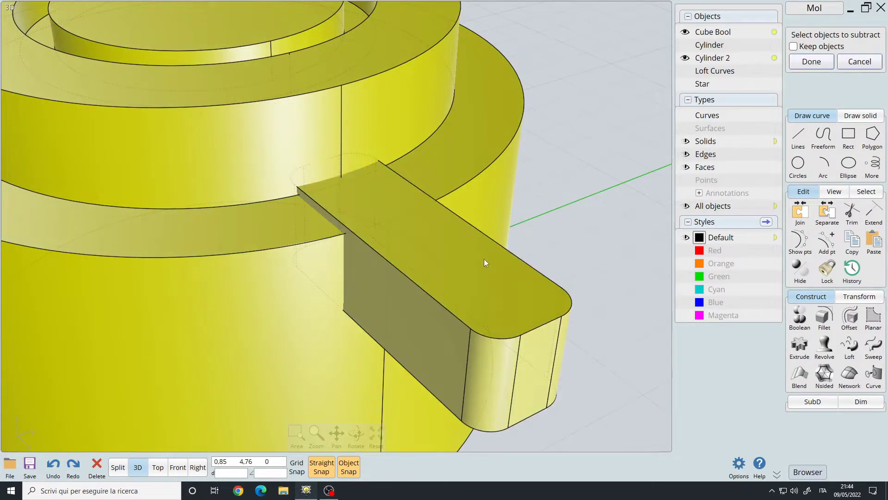
pyautogui.rightClick(553, 156)
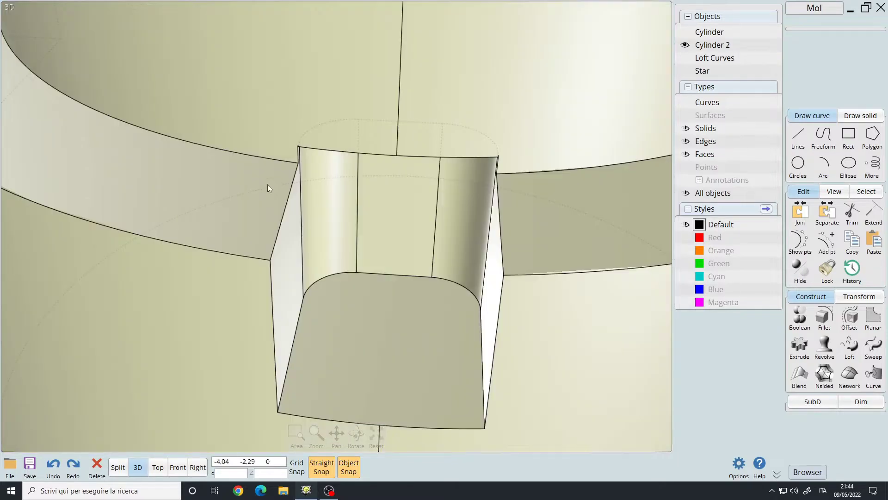
# Fillet the upper tier's rim and base edges together with the slot's upper edges in a circular shape, leaving out the vertical seam
pyautogui.click(268, 132)
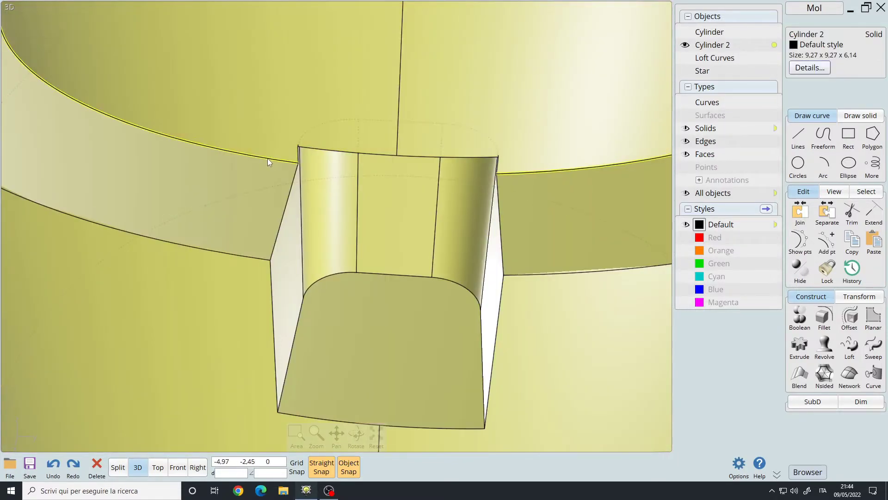
pyautogui.click(268, 158)
pyautogui.doubleClick(303, 148)
pyautogui.scroll(-3, 309, 152)
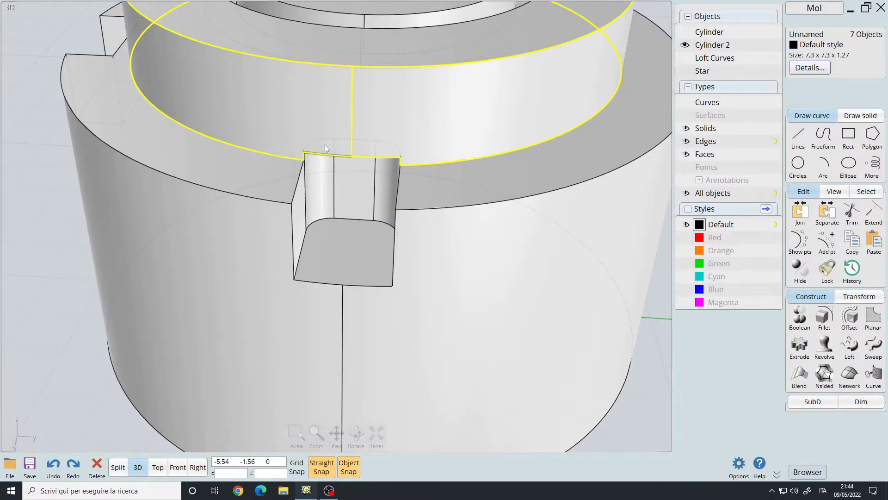
pyautogui.click(351, 142)
pyautogui.moveTo(326, 190); pyautogui.dragTo(335, 182, button='right')
pyautogui.scroll(4, 335, 182)
pyautogui.press('f')
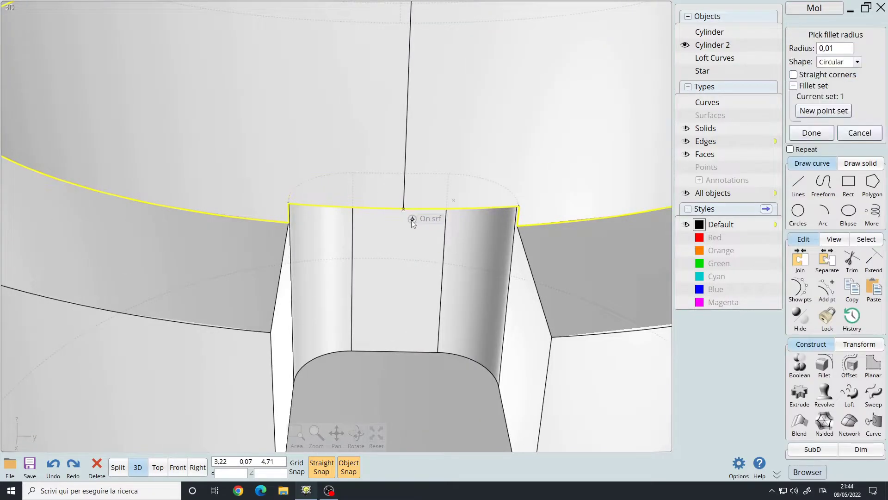
pyautogui.moveTo(522, 153); pyautogui.dragTo(497, 127, button='right')
pyautogui.click(436, 90)
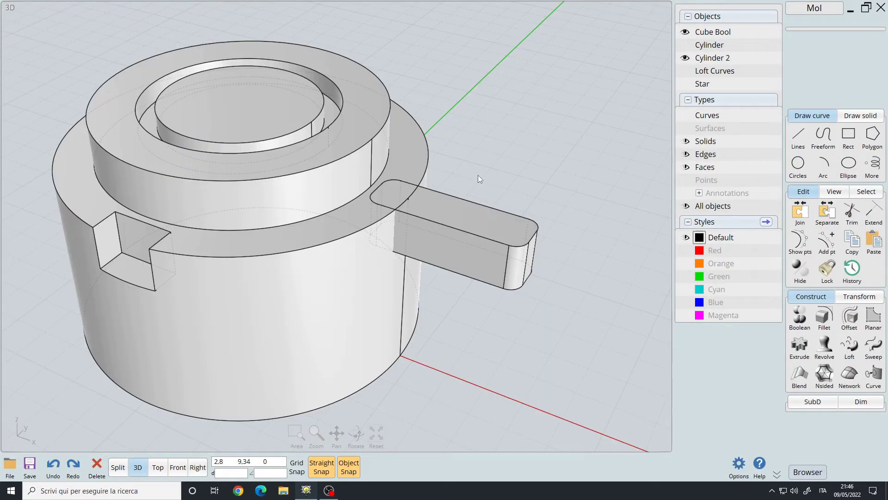
# Examine how the rounded block overlaps the ledge and outer wall of Cylinder 2 and how close it sits to the upper tier
pyautogui.moveTo(428, 193); pyautogui.dragTo(392, 193, button='right')
pyautogui.scroll(3, 443, 224)
pyautogui.click(398, 197)
pyautogui.scroll(-4, 315, 151)
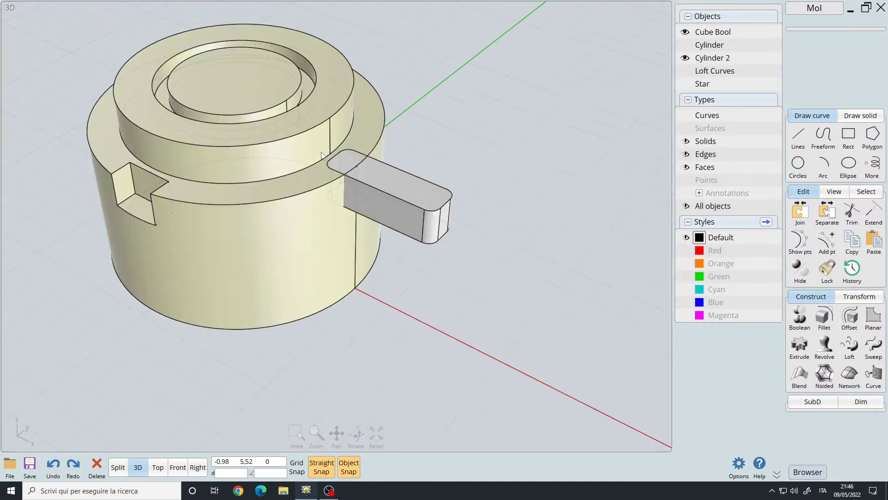
pyautogui.scroll(1, 316, 151)
pyautogui.scroll(2, 329, 176)
pyautogui.click(360, 185)
pyautogui.scroll(2, 360, 187)
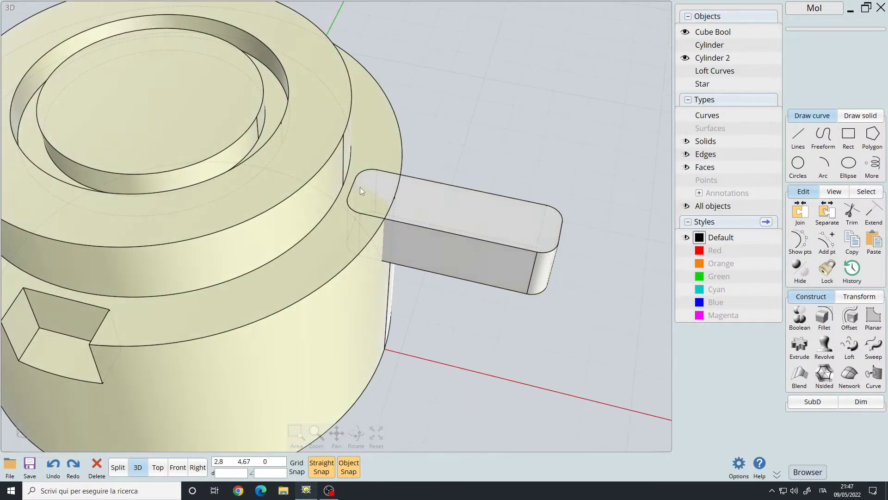
pyautogui.scroll(2, 382, 201)
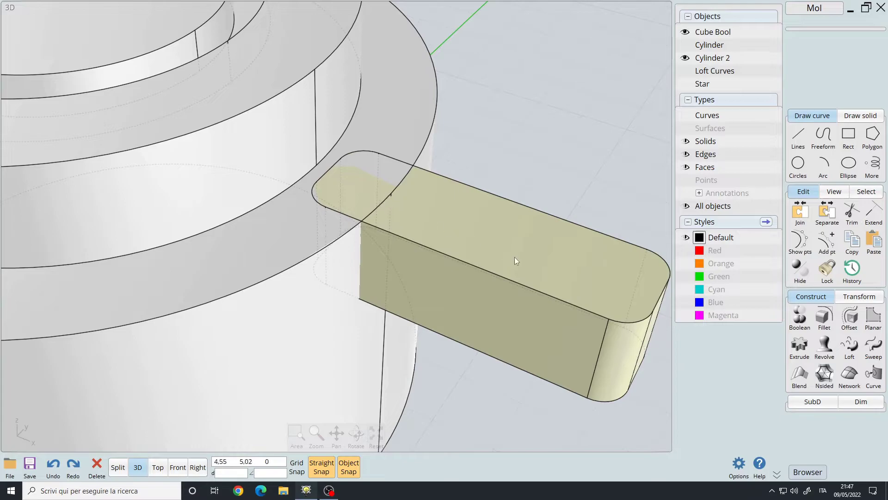
pyautogui.moveTo(436, 215); pyautogui.dragTo(490, 218, button='right')
pyautogui.click(489, 218)
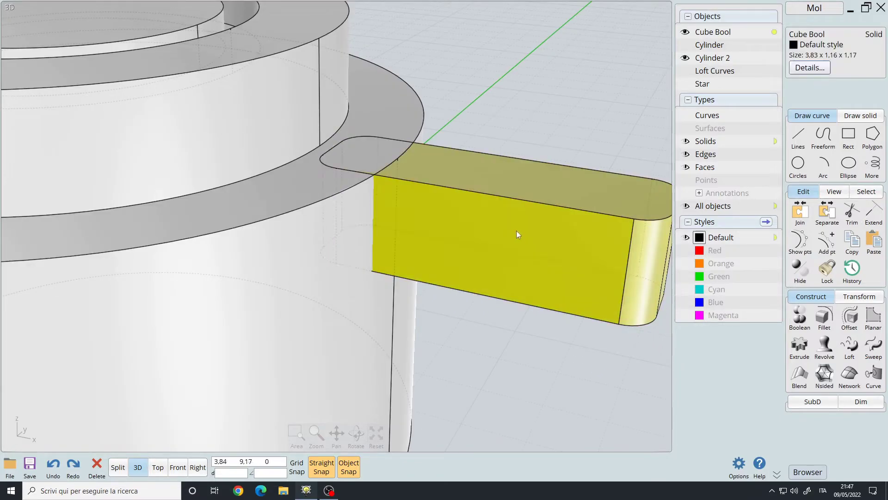
pyautogui.moveTo(454, 177); pyautogui.dragTo(417, 140, button='right')
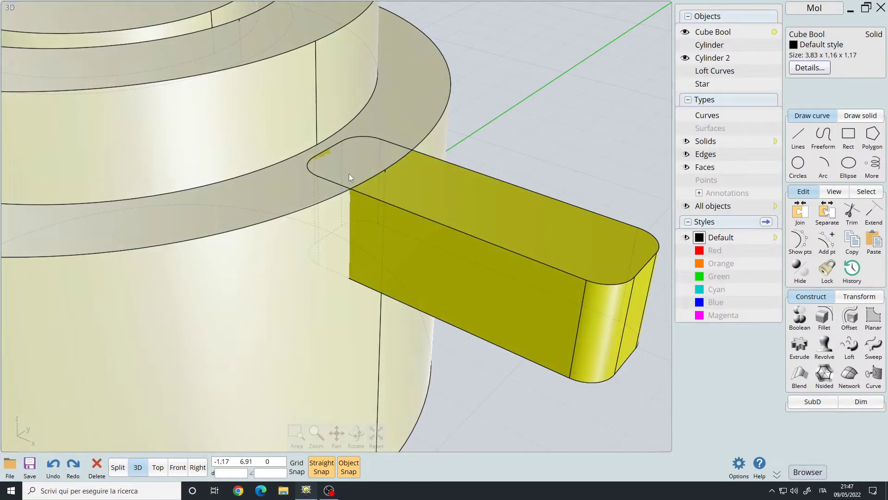
pyautogui.scroll(-5, 265, 115)
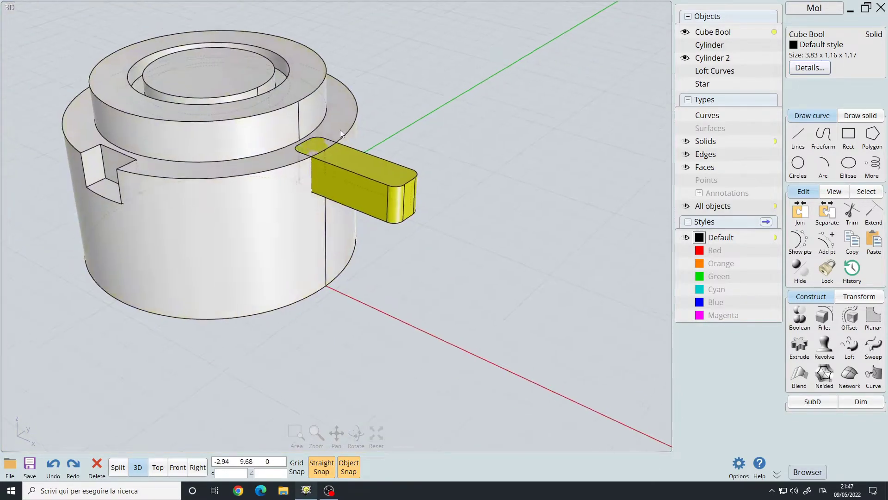
pyautogui.scroll(5, 379, 171)
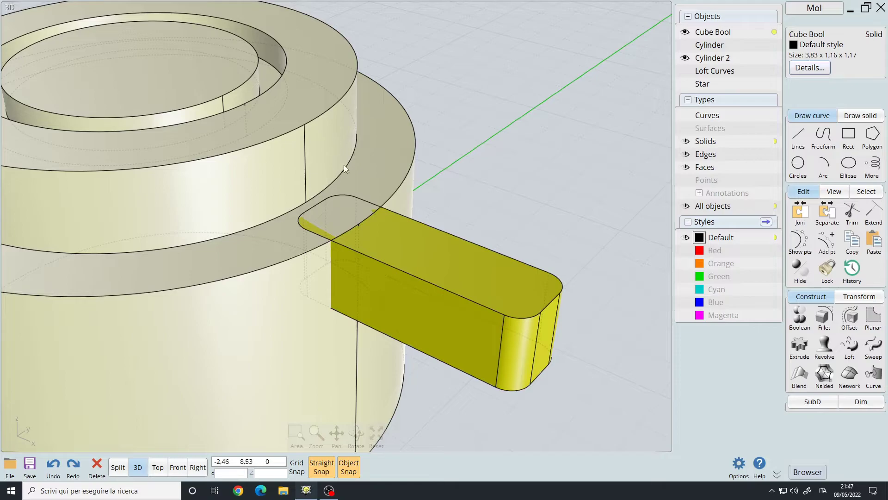
# Merge Cylinder 2 and the rounded block into one solid with a Boolean union
pyautogui.press('Escape')
pyautogui.click(376, 134)
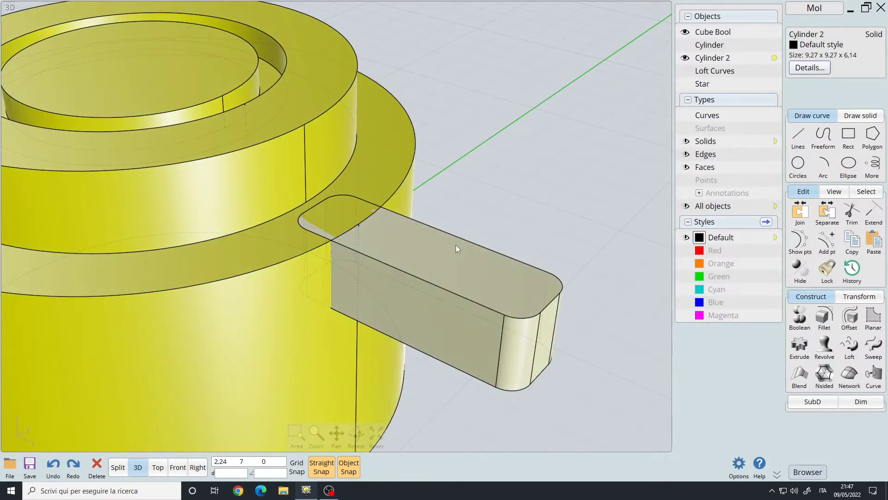
pyautogui.click(457, 245)
pyautogui.press('u')
pyautogui.rightClick(507, 186)
pyautogui.moveTo(454, 199); pyautogui.dragTo(426, 190)
pyautogui.moveTo(427, 191); pyautogui.dragTo(451, 201, button='right')
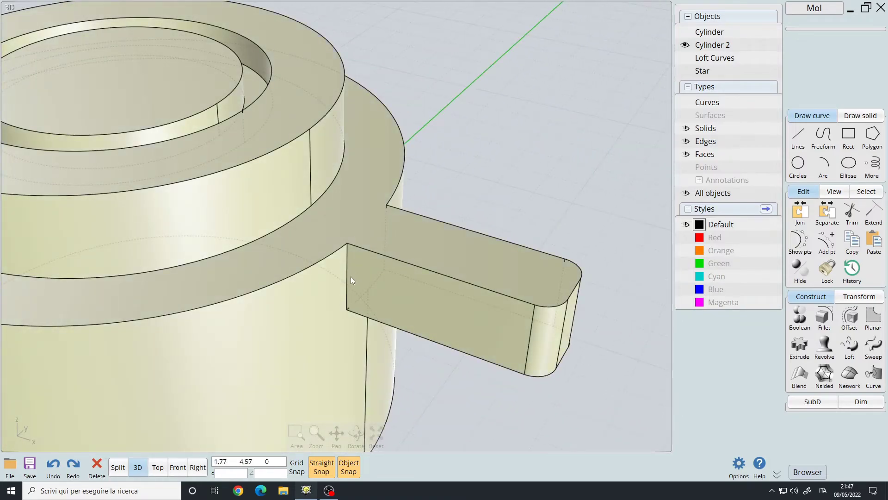
pyautogui.scroll(-3, 350, 276)
pyautogui.moveTo(351, 276); pyautogui.dragTo(412, 173, button='right')
pyautogui.scroll(4, 379, 218)
pyautogui.scroll(-6, 415, 189)
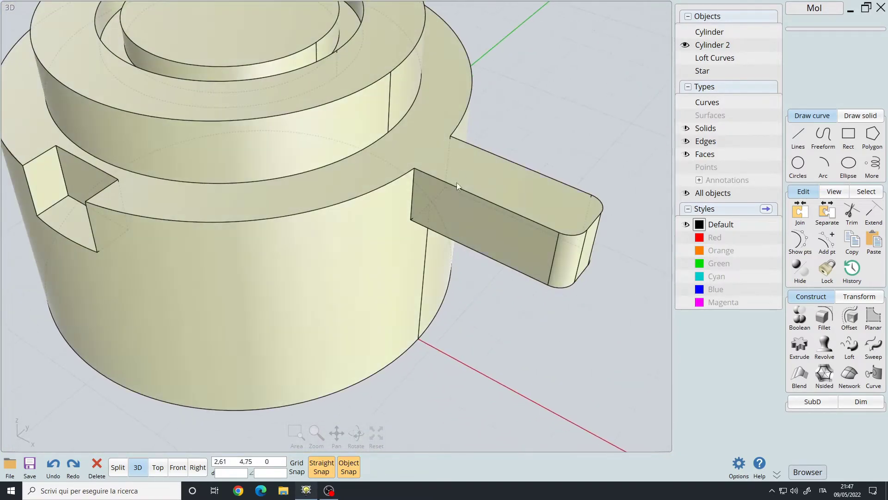
pyautogui.moveTo(457, 182); pyautogui.dragTo(401, 220, button='right')
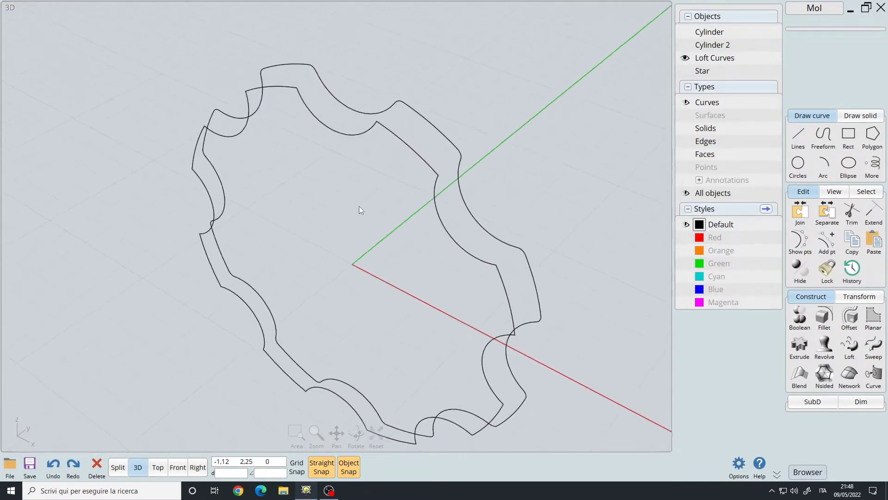
# Try to loft the round-cornered and sharp-cornered gear curves with Normal style, Auto profiles and capped ends
pyautogui.moveTo(359, 206); pyautogui.dragTo(387, 179, button='right')
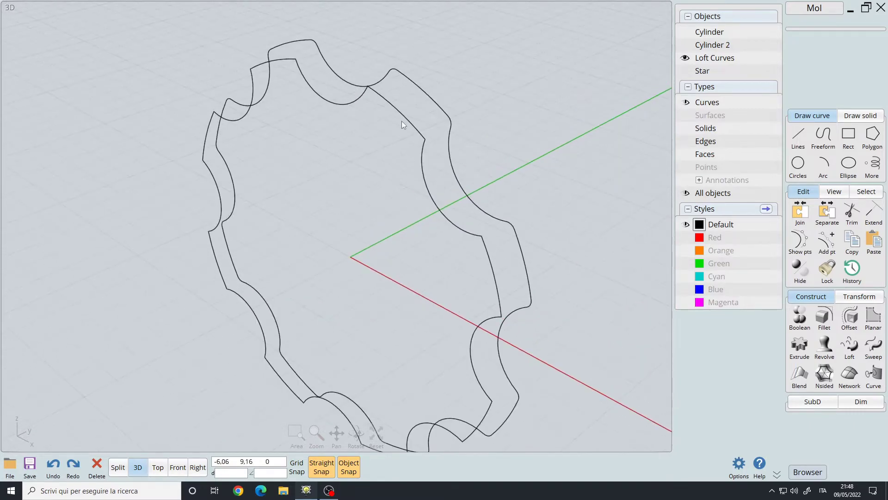
pyautogui.click(443, 114)
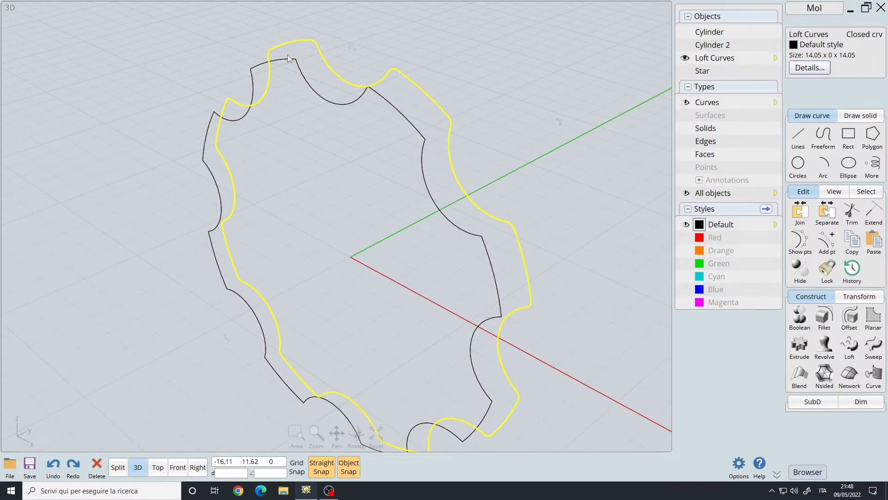
pyautogui.moveTo(489, 166); pyautogui.dragTo(373, 143, button='right')
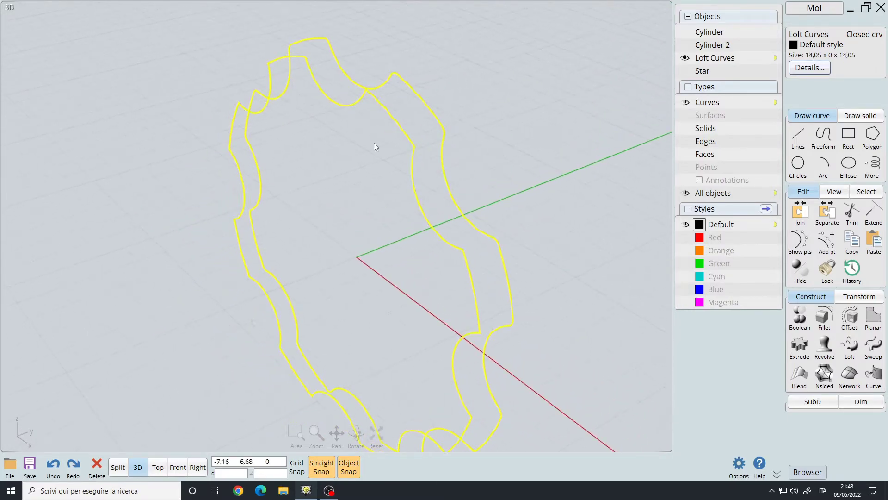
pyautogui.rightClick(319, 221)
pyautogui.moveTo(319, 222); pyautogui.dragTo(365, 193, button='right')
pyautogui.scroll(5, 370, 185)
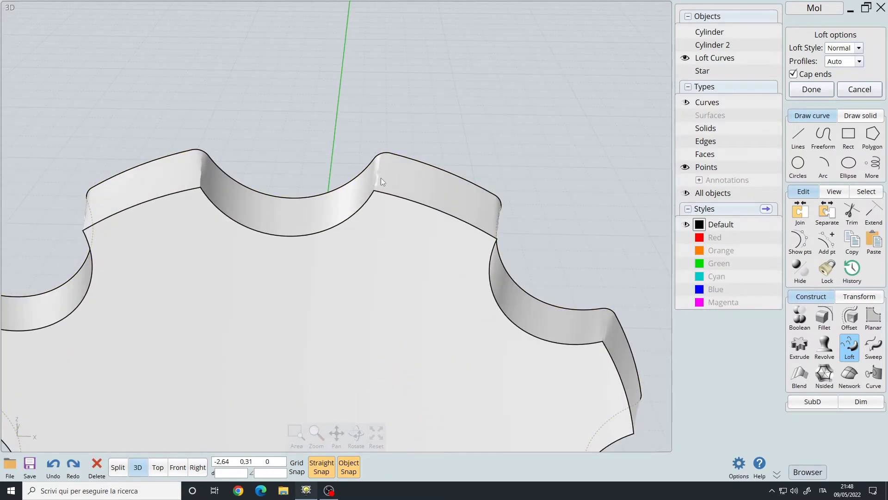
pyautogui.moveTo(381, 181); pyautogui.dragTo(305, 232, button='right')
pyautogui.scroll(-2, 447, 141)
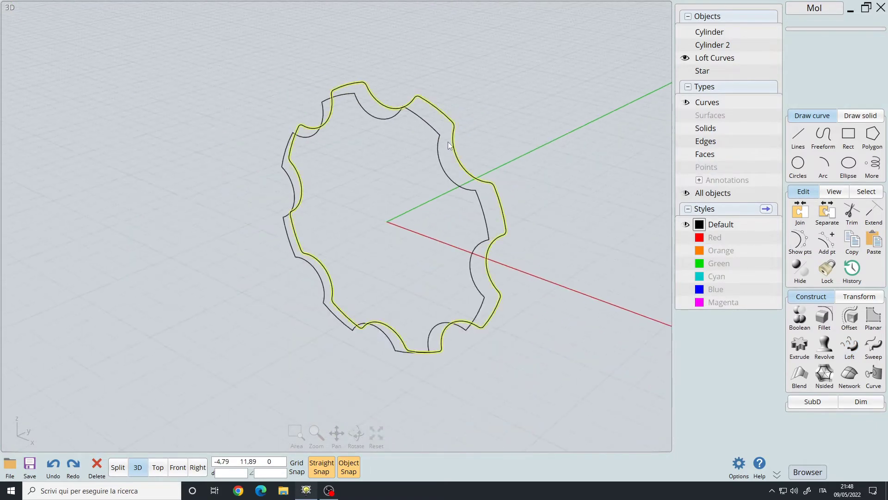
# Delete the smaller, sharp-cornered gear curve, keeping only the round-cornered one
pyautogui.click(447, 142)
pyautogui.moveTo(447, 142); pyautogui.dragTo(413, 136, button='right')
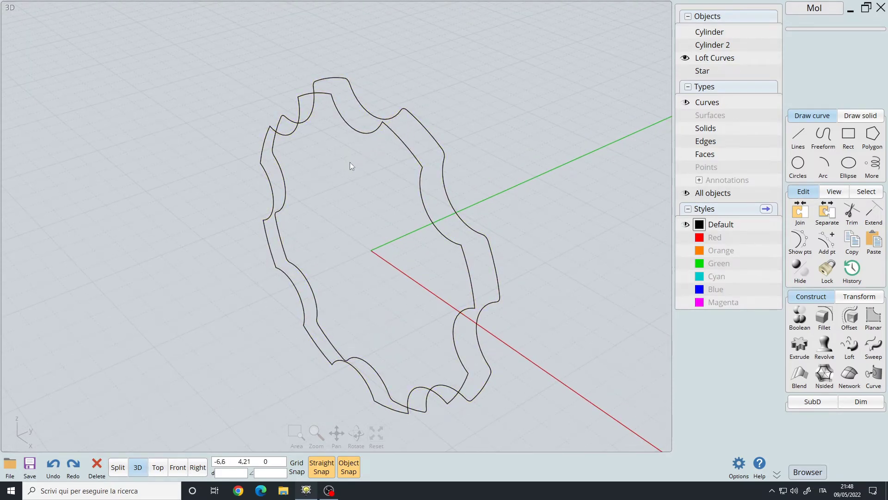
pyautogui.moveTo(350, 162); pyautogui.dragTo(399, 141, button='right')
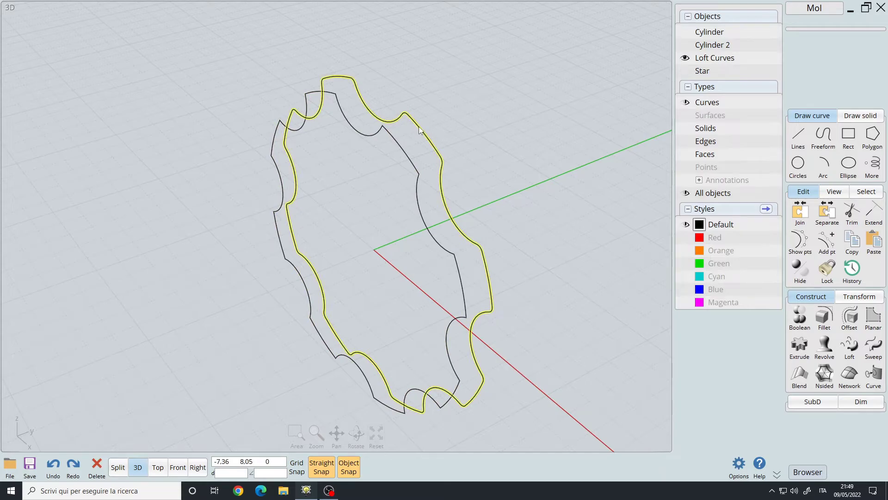
pyautogui.moveTo(420, 130); pyautogui.dragTo(390, 132, button='right')
pyautogui.click(394, 122)
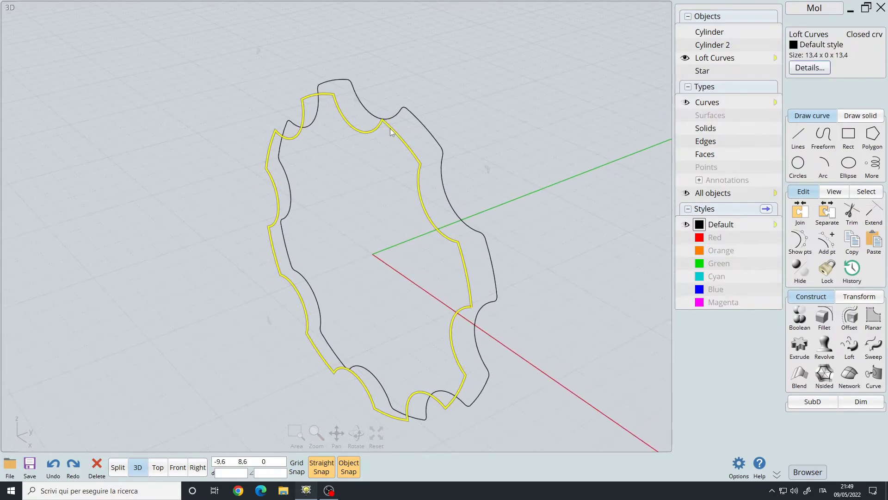
pyautogui.click(390, 176)
pyautogui.click(408, 147)
pyautogui.press('Delete')
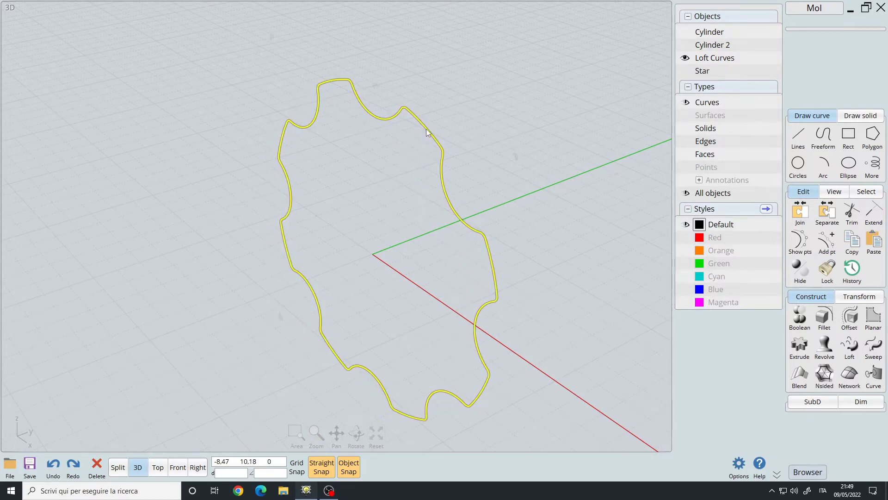
# Copy the round-cornered gear curve from the origin to about 0.52 units in front of it along the Y axis
pyautogui.click(426, 132)
pyautogui.moveTo(421, 165); pyautogui.dragTo(407, 182, button='right')
pyautogui.hotkey('ctrl', 'shift', 'c')
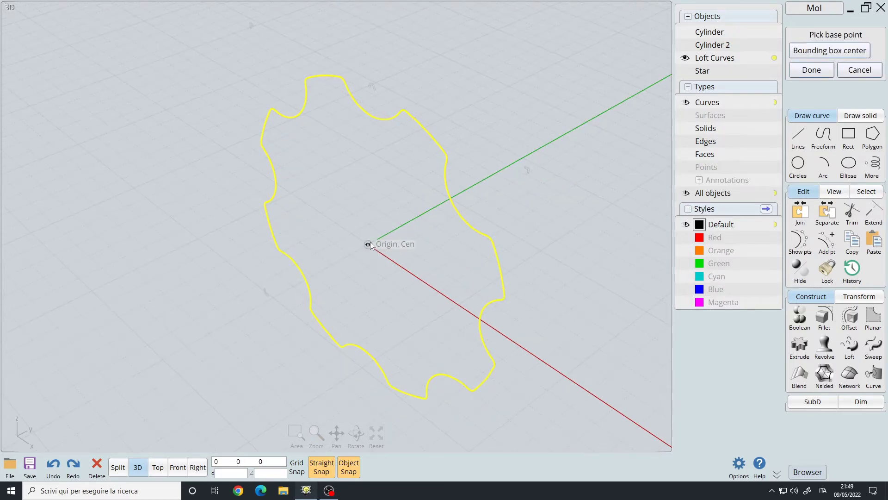
pyautogui.click(369, 244)
pyautogui.click(360, 251)
pyautogui.rightClick(361, 251)
# Scale the front copy of the gear curve down slightly
pyautogui.moveTo(360, 251); pyautogui.dragTo(515, 106, button='right')
pyautogui.moveTo(514, 101); pyautogui.dragTo(501, 112)
pyautogui.click(466, 96)
pyautogui.moveTo(466, 97); pyautogui.dragTo(319, 199, button='right')
# Loft the two round-cornered gear curves into a solid with Normal style, Auto profiles and capped ends
pyautogui.hotkey('ctrl', 'a')
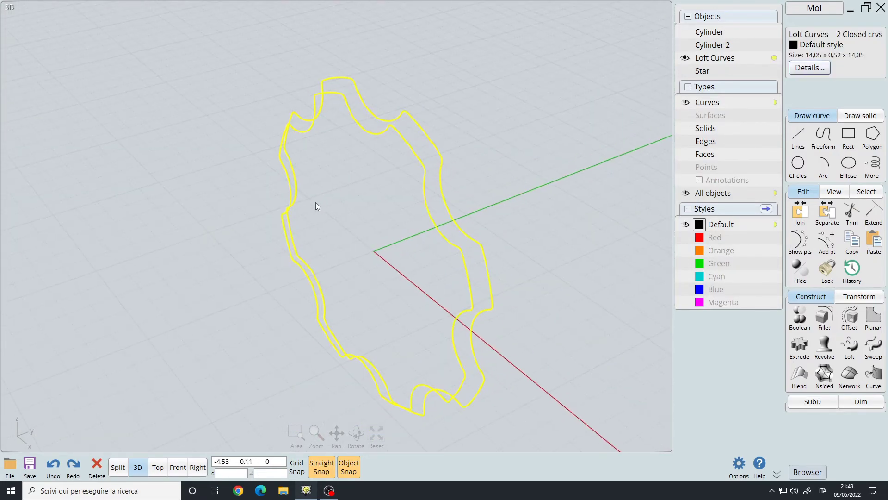
pyautogui.press('l')
pyautogui.moveTo(249, 60); pyautogui.dragTo(369, 94, button='right')
pyautogui.moveTo(368, 94); pyautogui.dragTo(376, 169, button='middle')
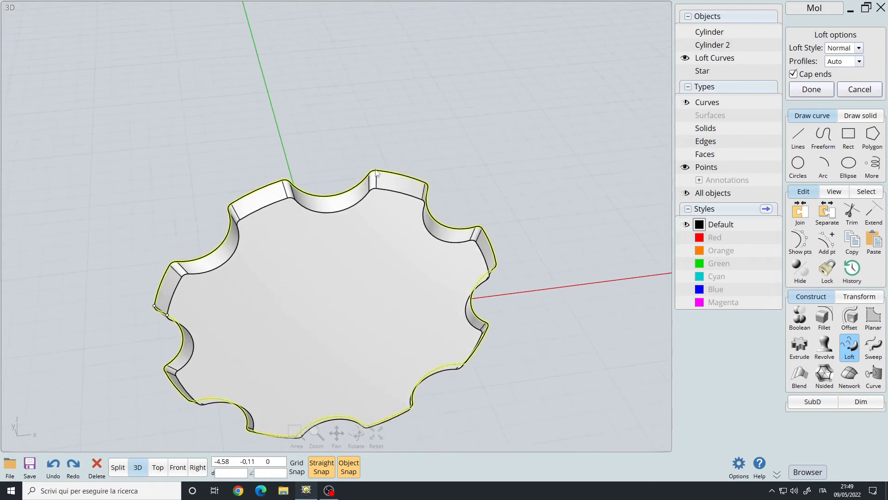
pyautogui.scroll(5, 376, 171)
pyautogui.moveTo(382, 205); pyautogui.dragTo(418, 206, button='right')
pyautogui.moveTo(419, 207); pyautogui.dragTo(381, 182, button='middle')
pyautogui.moveTo(381, 182); pyautogui.dragTo(474, 167, button='right')
pyautogui.press('Return')
pyautogui.scroll(-6, 387, 178)
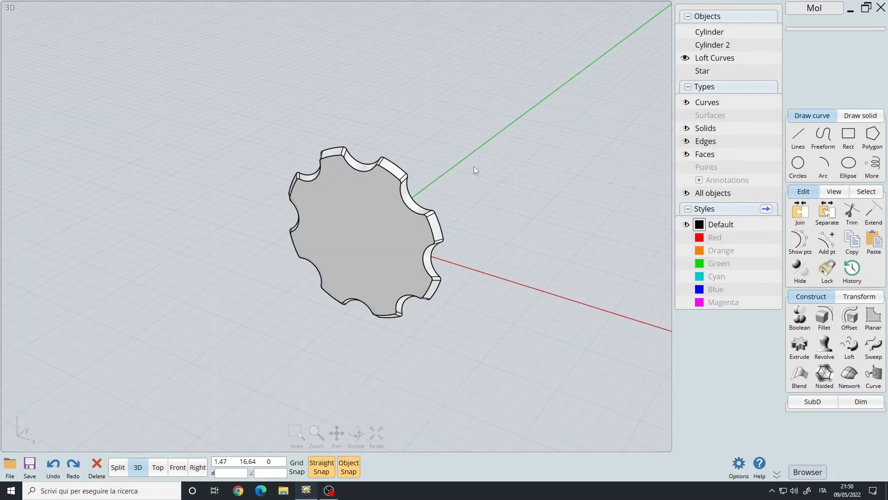